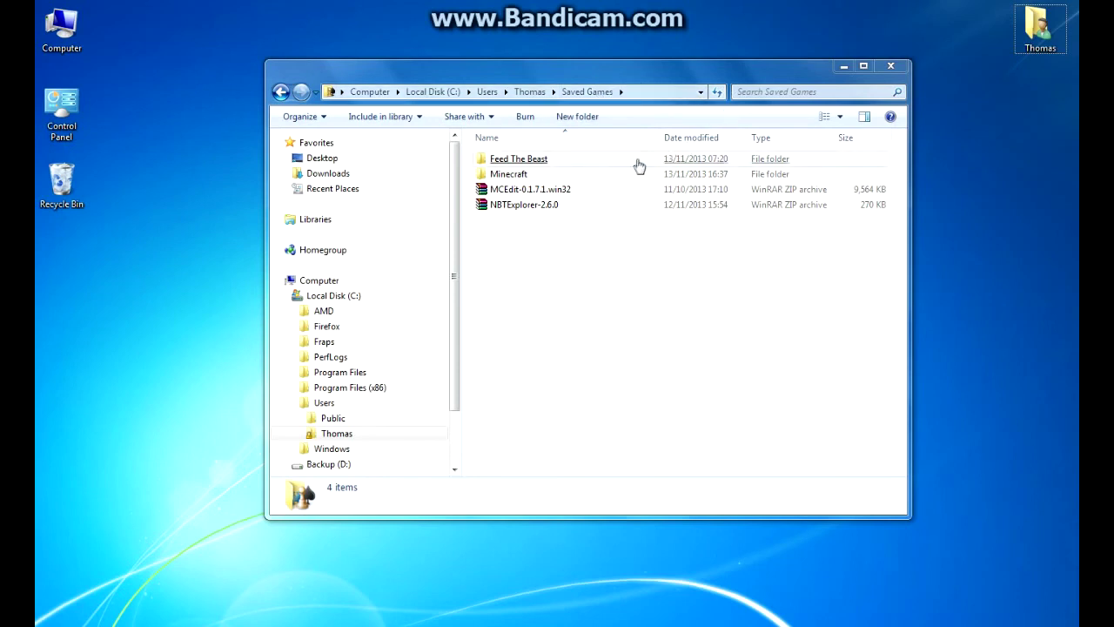
Open the saves folder of the Unleashed pack, inside Feed The Beast > Directory > Unleashed > minecraft.
double_click(639, 165)
double_click(514, 174)
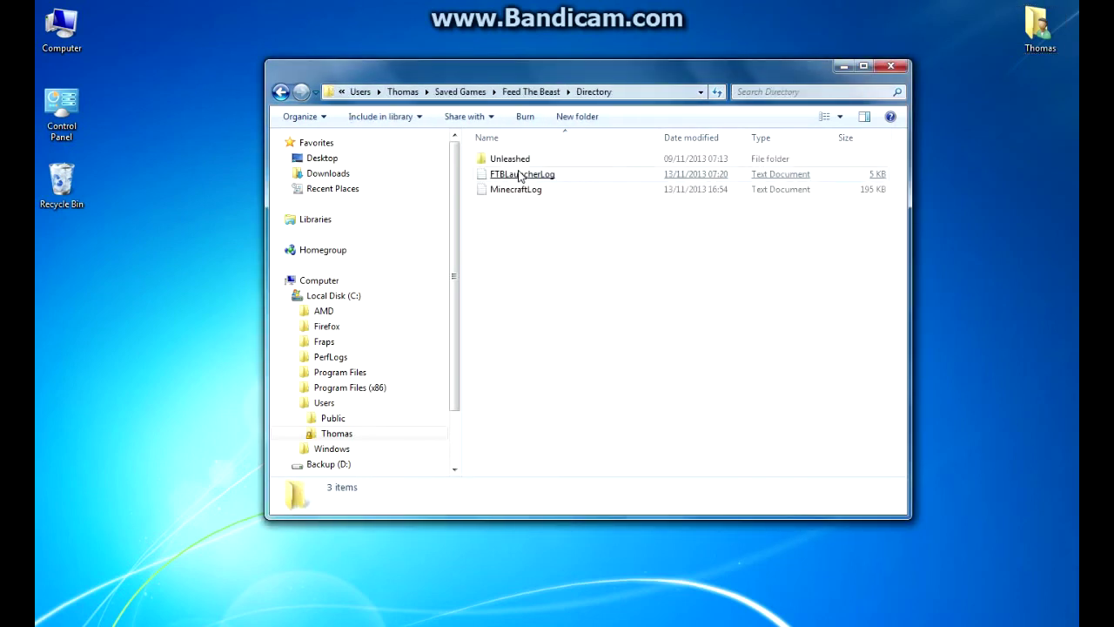
left_click(518, 159)
double_click(518, 159)
double_click(521, 174)
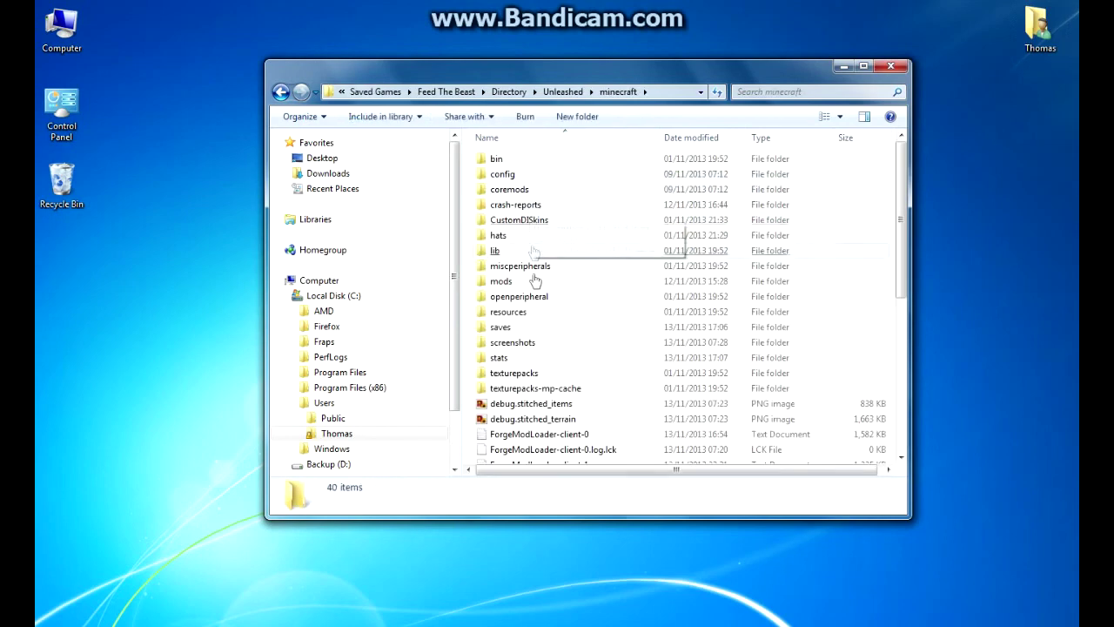
double_click(511, 334)
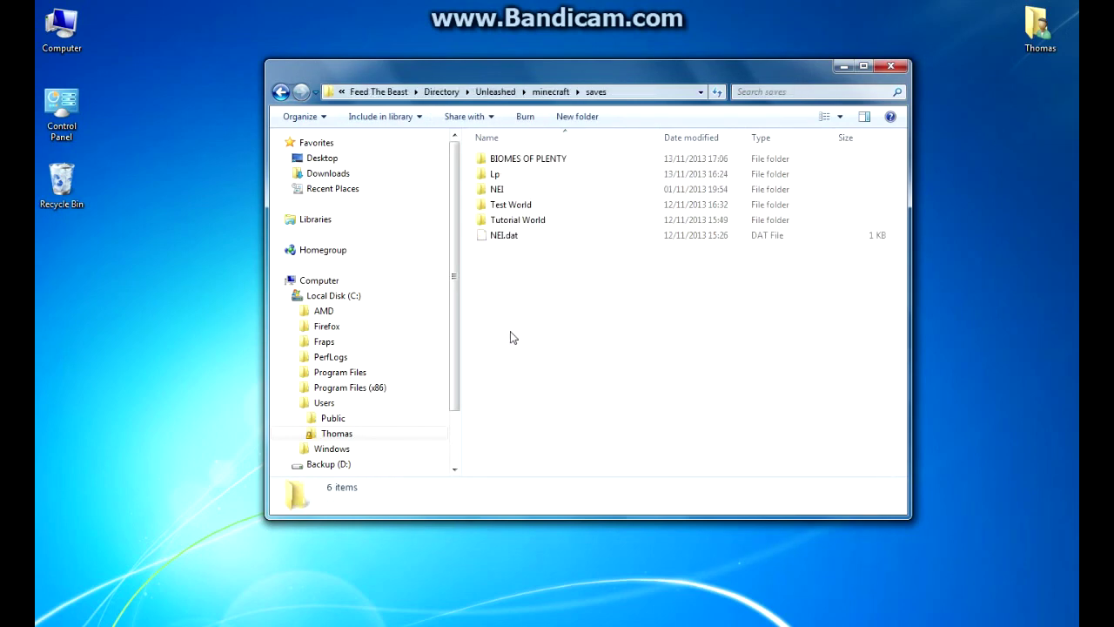
Copy the BIOMES OF PLENTY world folder from the saves folder.
left_click(513, 162)
right_click(514, 166)
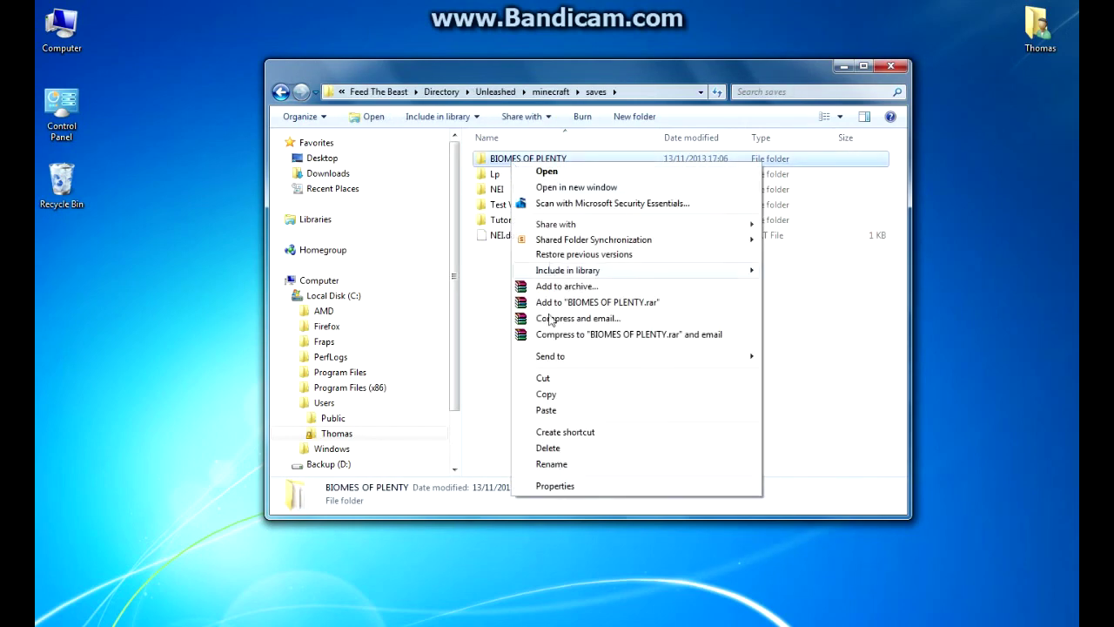
left_click(546, 395)
Go back to Feed The Beast and delete the Change to BIOMES OF PLENTY folder from its Save Backup folder.
left_click(280, 91)
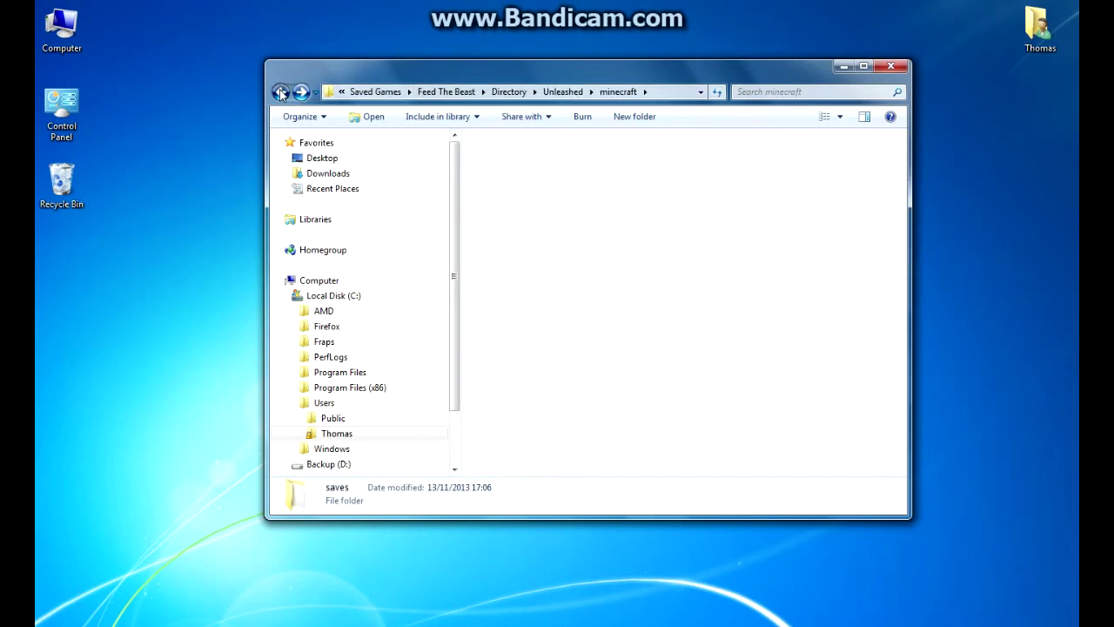
left_click(281, 92)
left_click(281, 92)
left_click(280, 91)
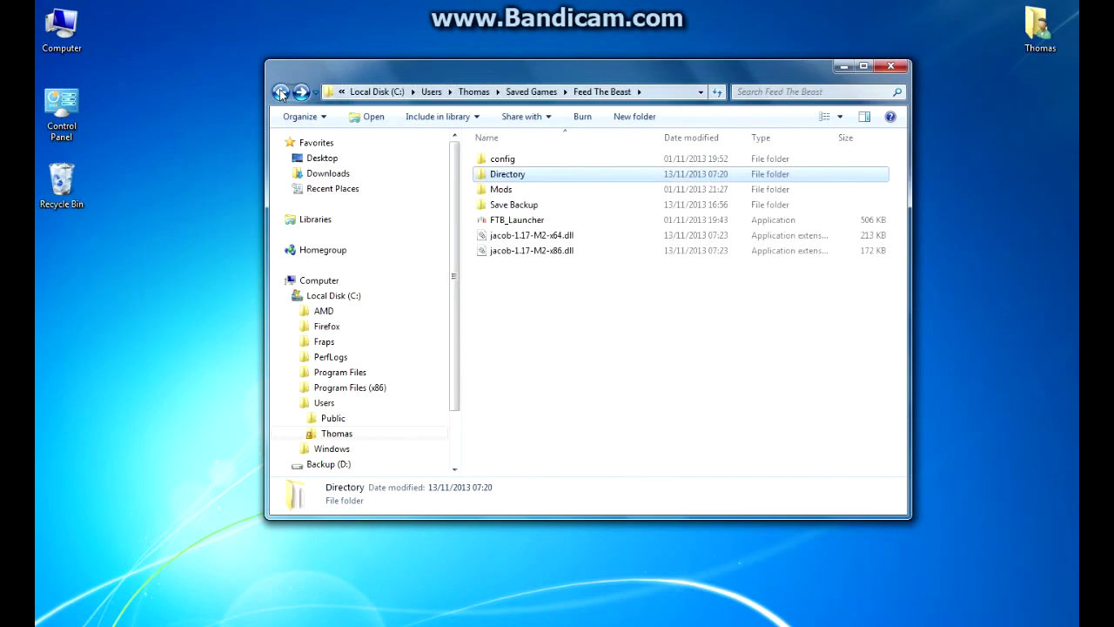
double_click(549, 205)
mouse_move(585, 157)
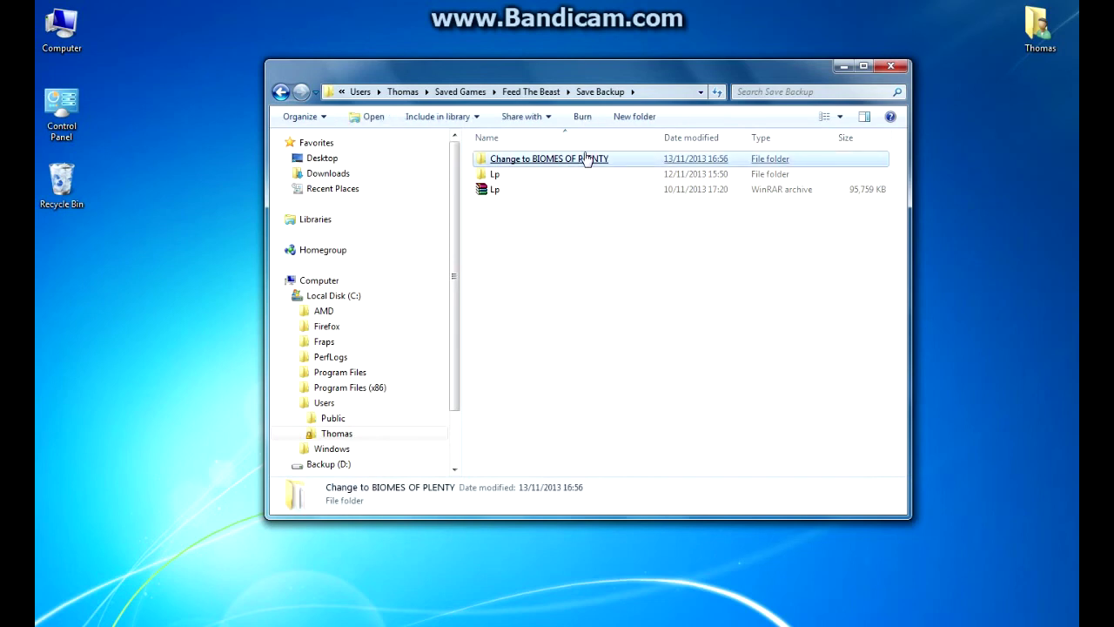
key("Delete")
key("Return")
Paste the copied BIOMES OF PLENTY world folder into Save Backup and empty the Recycle Bin.
right_click(552, 244)
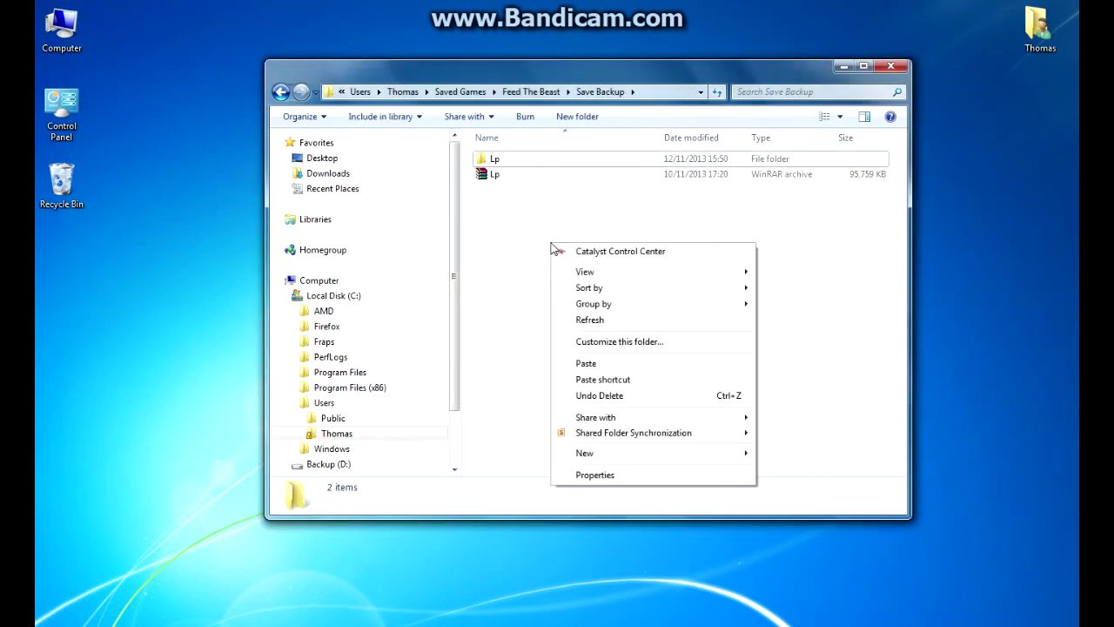
left_click(583, 364)
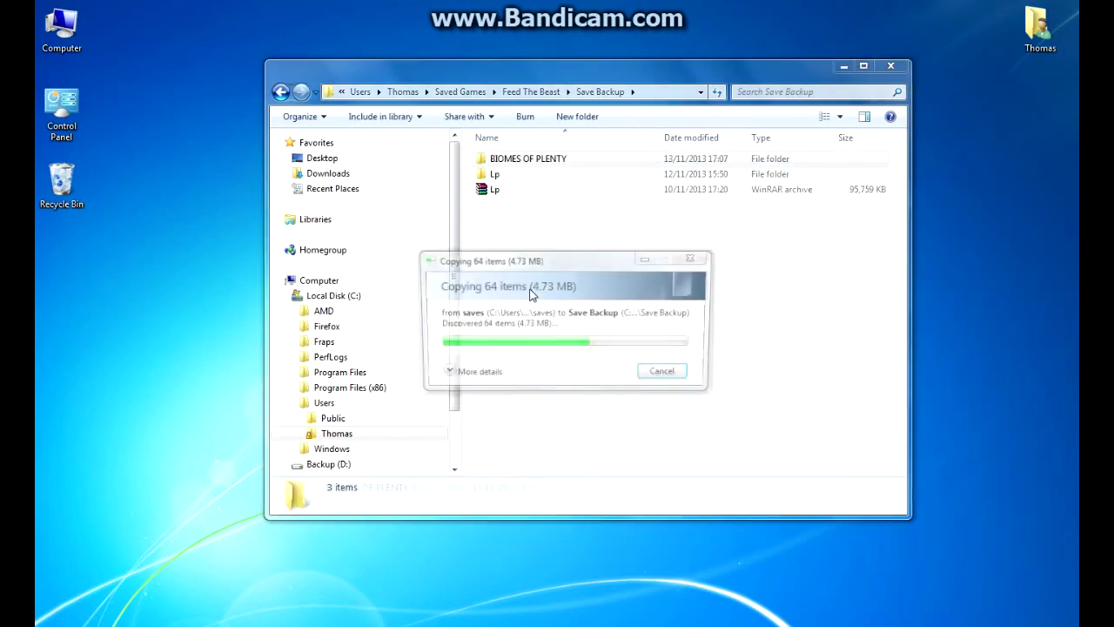
right_click(55, 189)
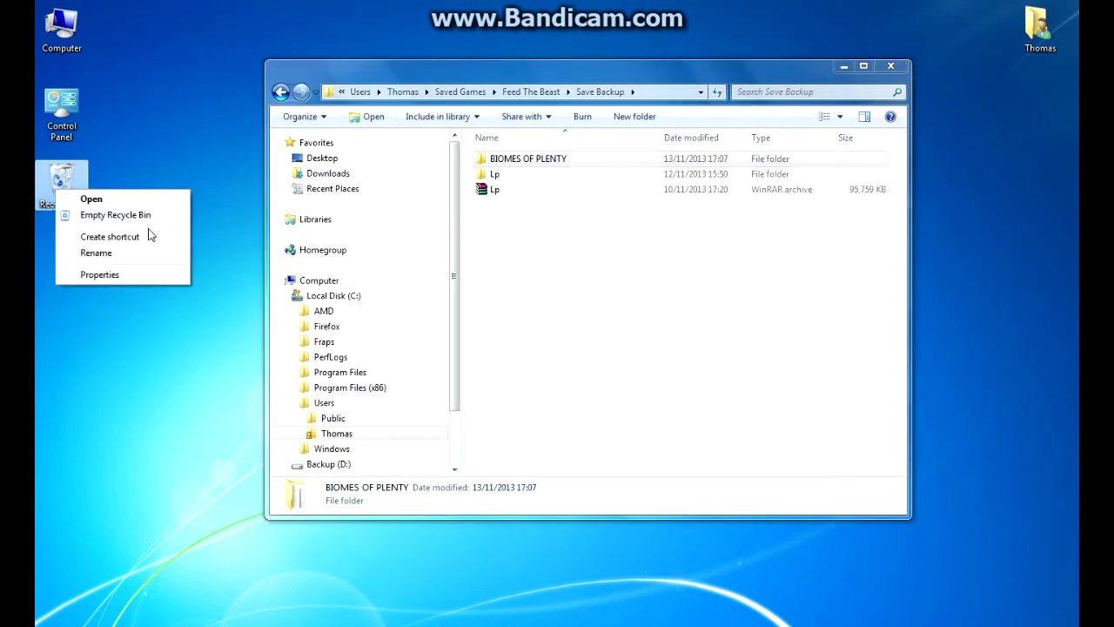
left_click(131, 215)
left_click(605, 331)
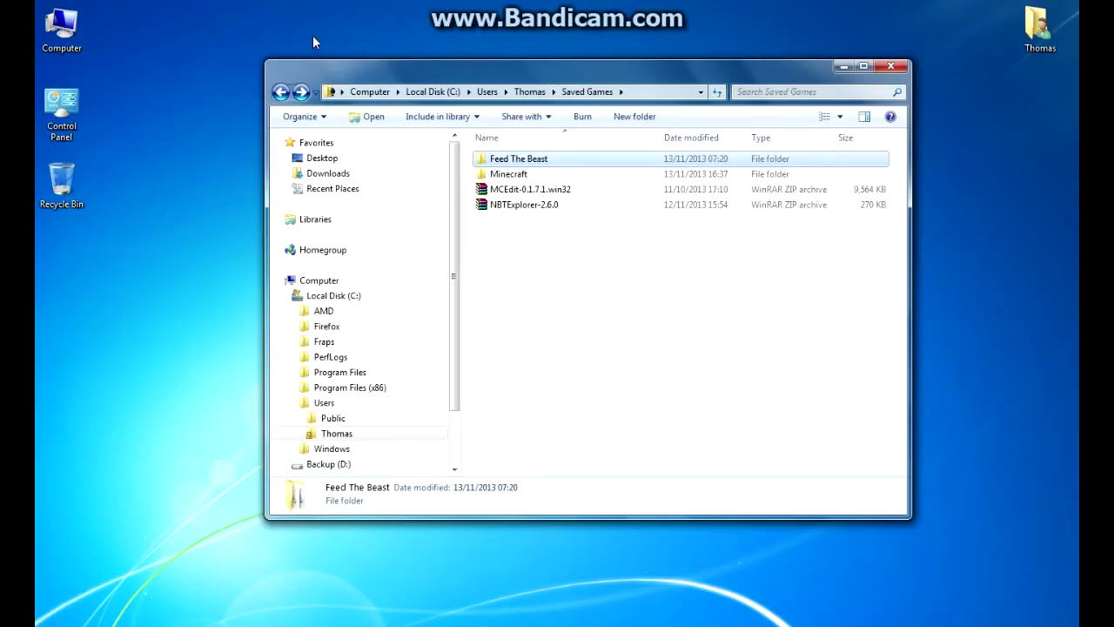
Run NBTExplorer.exe from the NBTExplorer-2.6.0 archive in Saved Games and close the archive window.
left_click(557, 206)
double_click(557, 206)
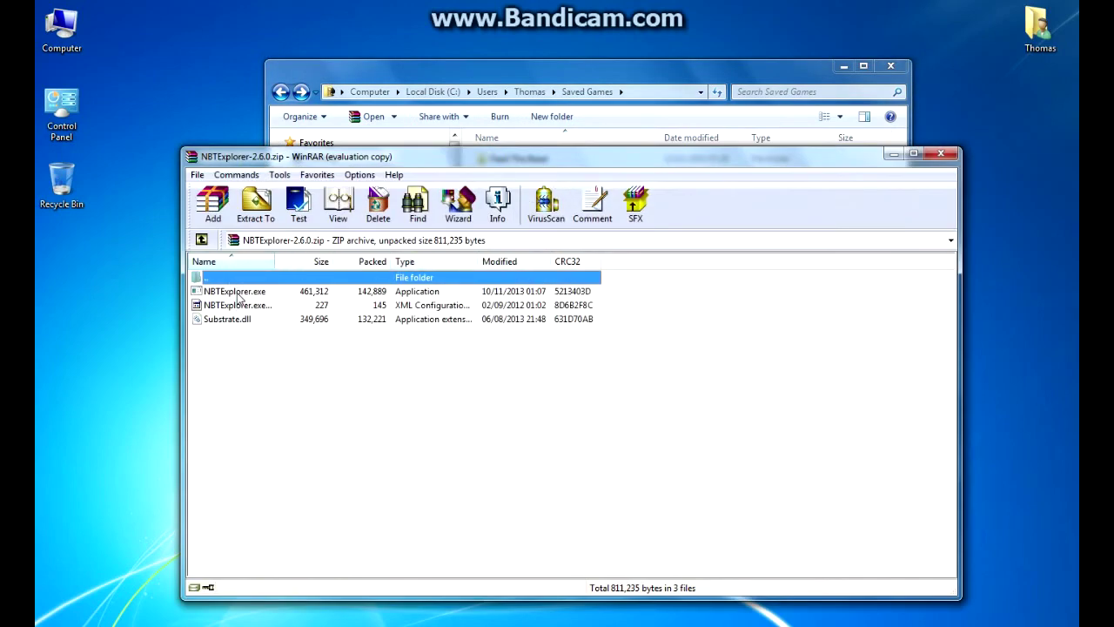
double_click(235, 292)
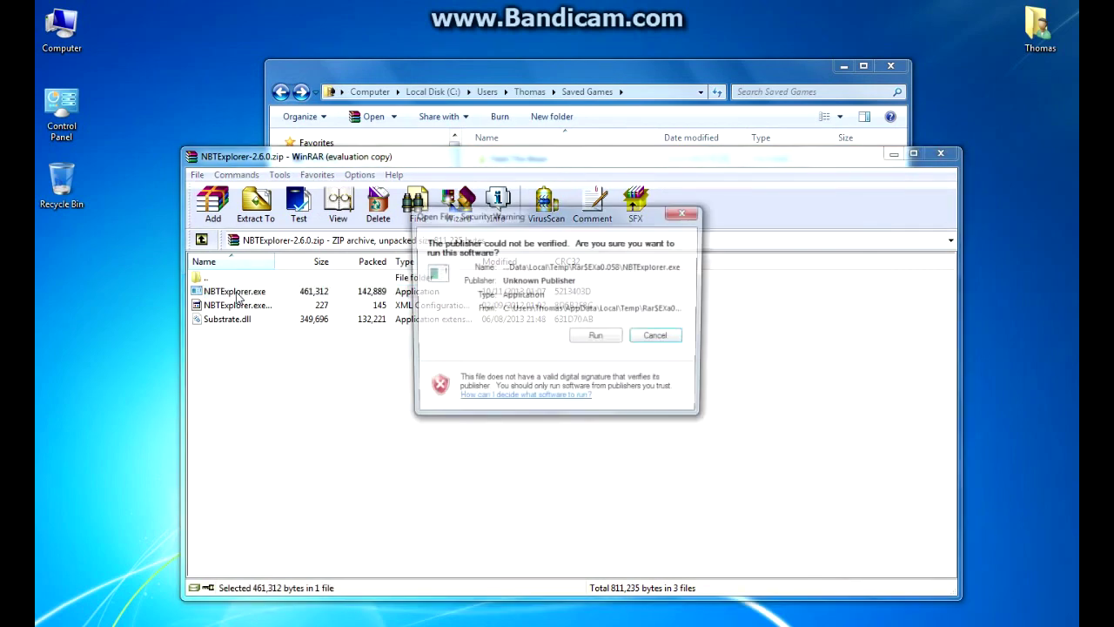
left_click(595, 338)
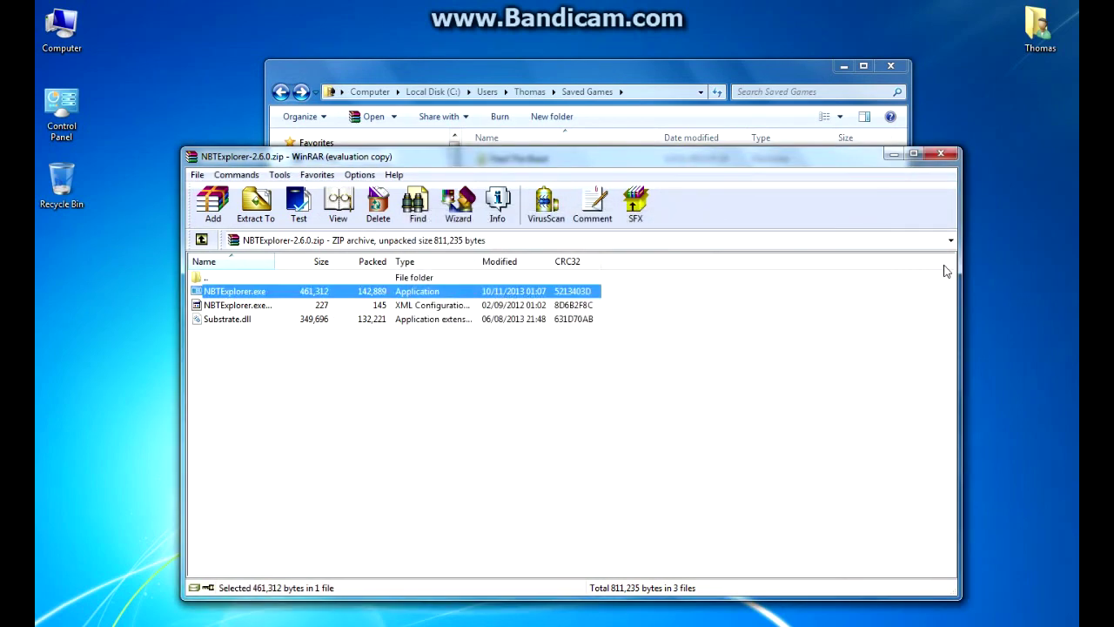
left_click(941, 153)
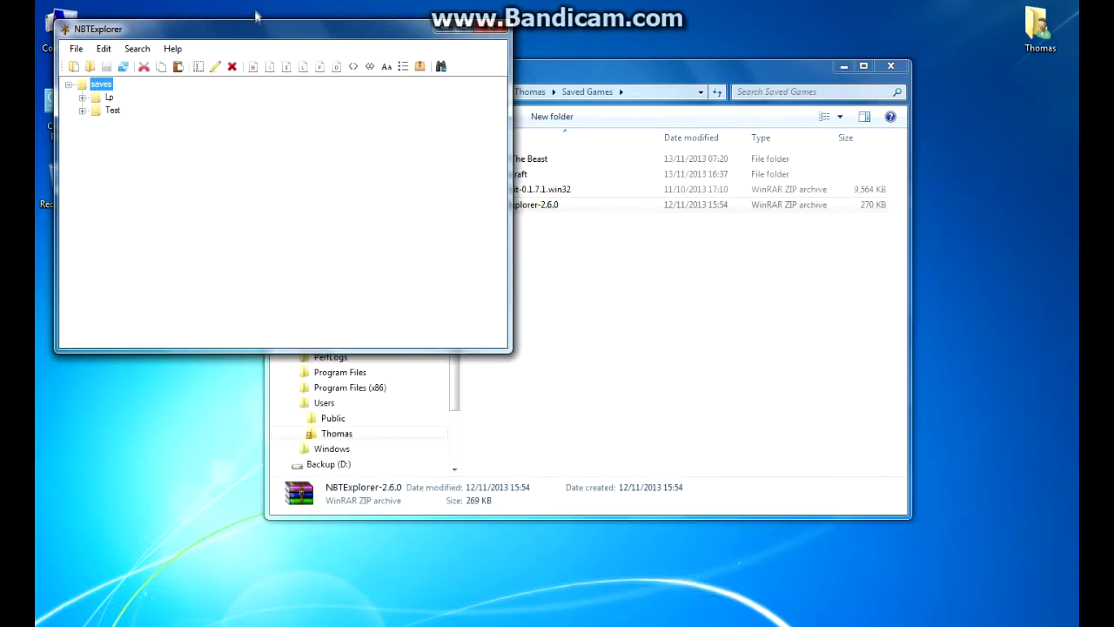
left_click_drag(265, 38, 609, 180)
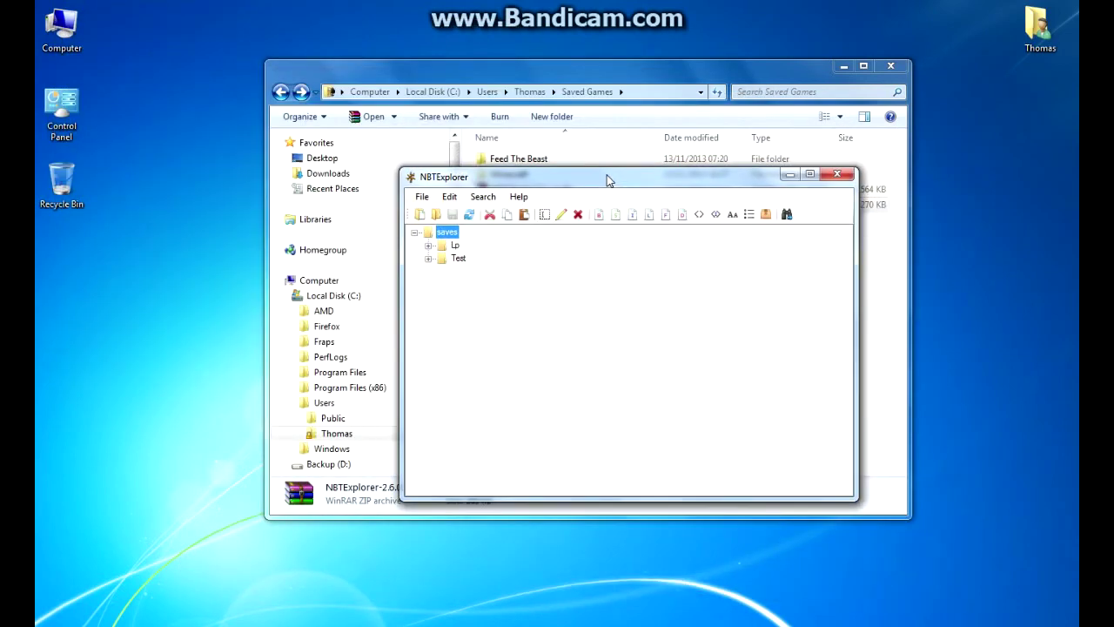
Open the BIOMES OF PLENTY world folder from Feed The Beast > Directory > Unleashed > minecraft > saves in NBTExplorer.
left_click(437, 216)
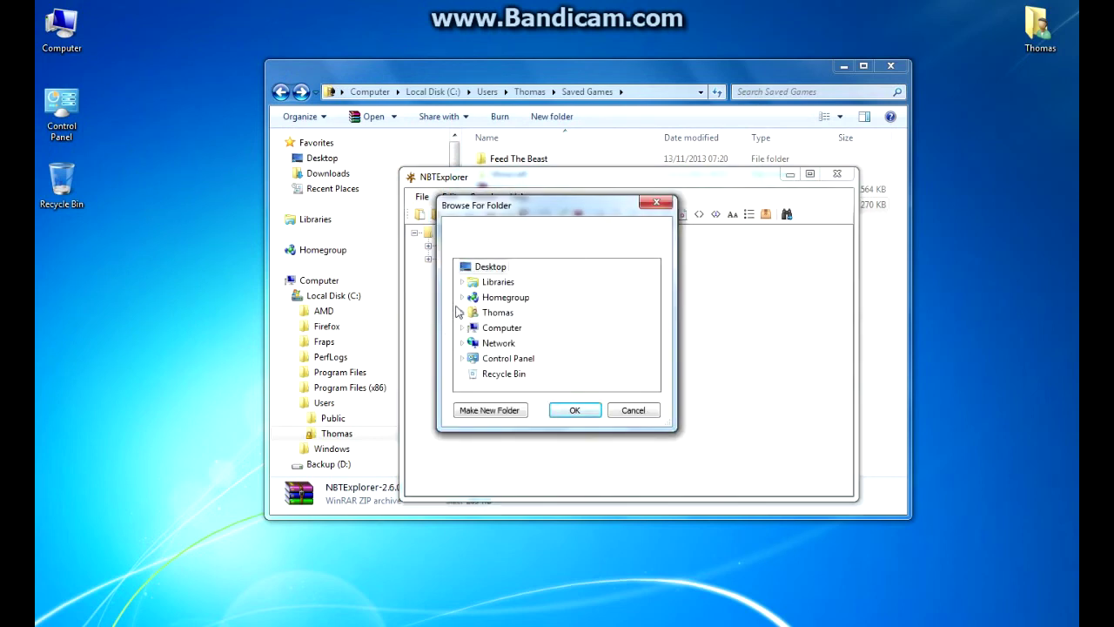
left_click(462, 312)
scroll(493, 333, "down", 2)
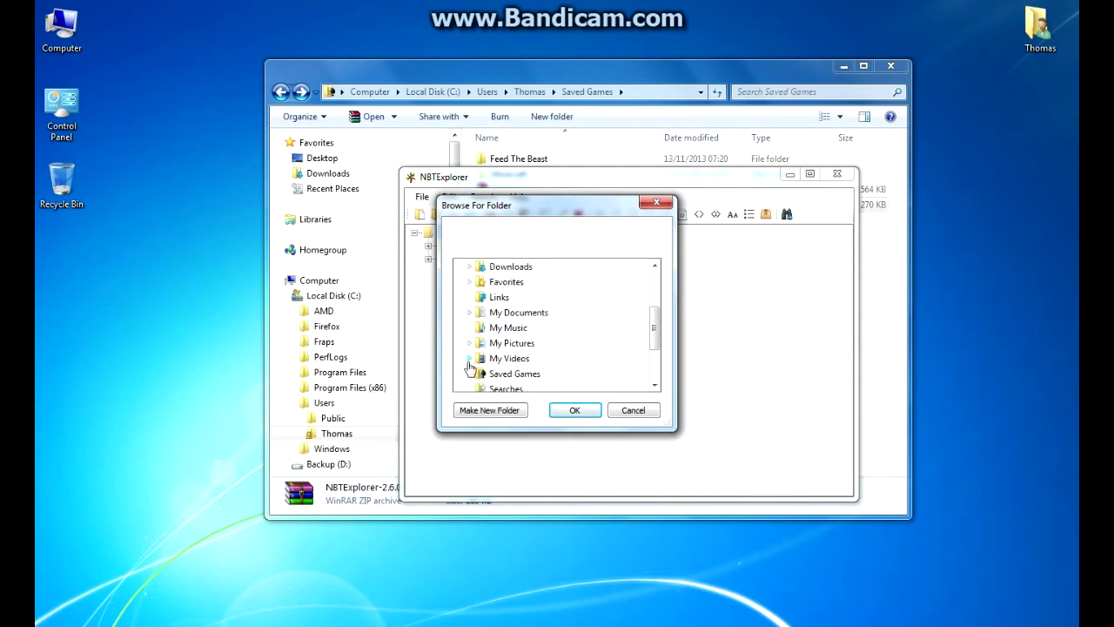
double_click(486, 329)
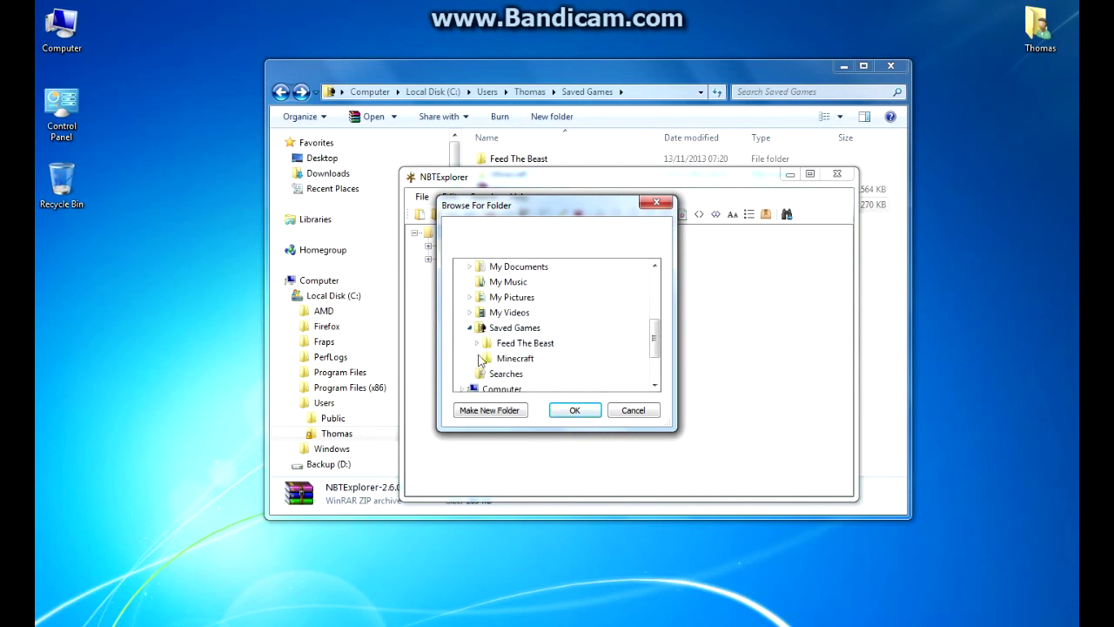
left_click(476, 344)
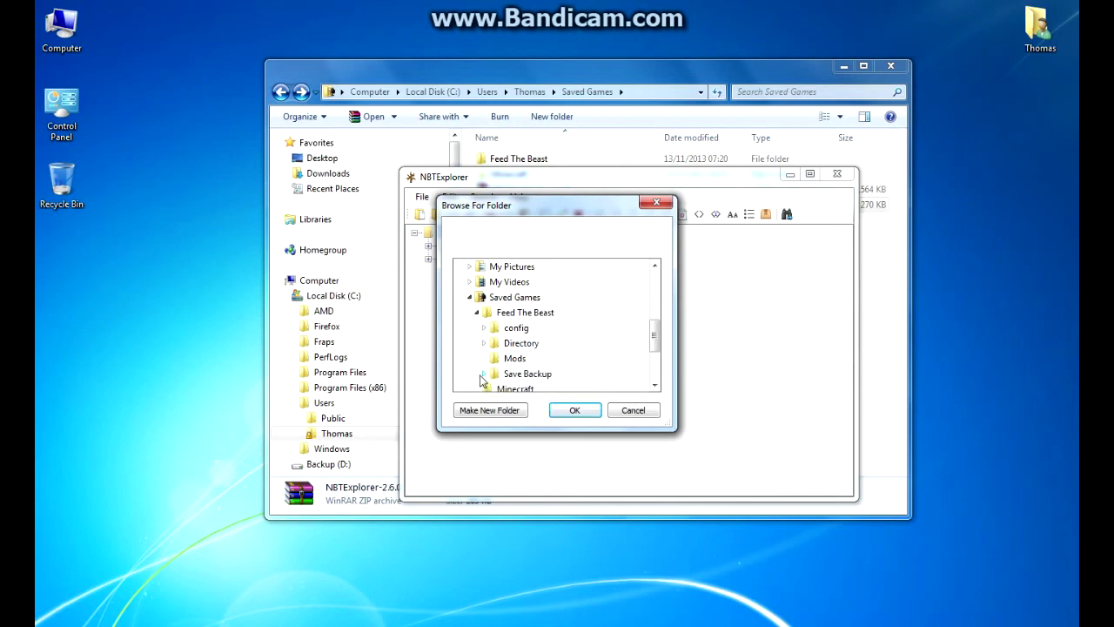
left_click(484, 343)
scroll(531, 376, "down", 1)
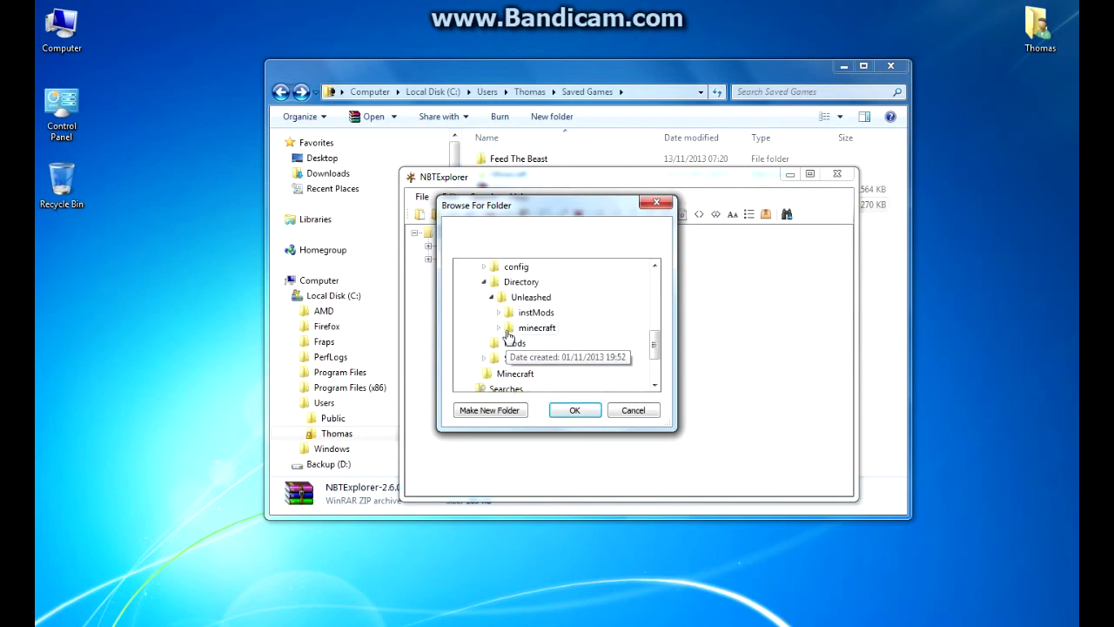
scroll(527, 366, "up", 1)
left_click(533, 372)
scroll(545, 346, "down", 2)
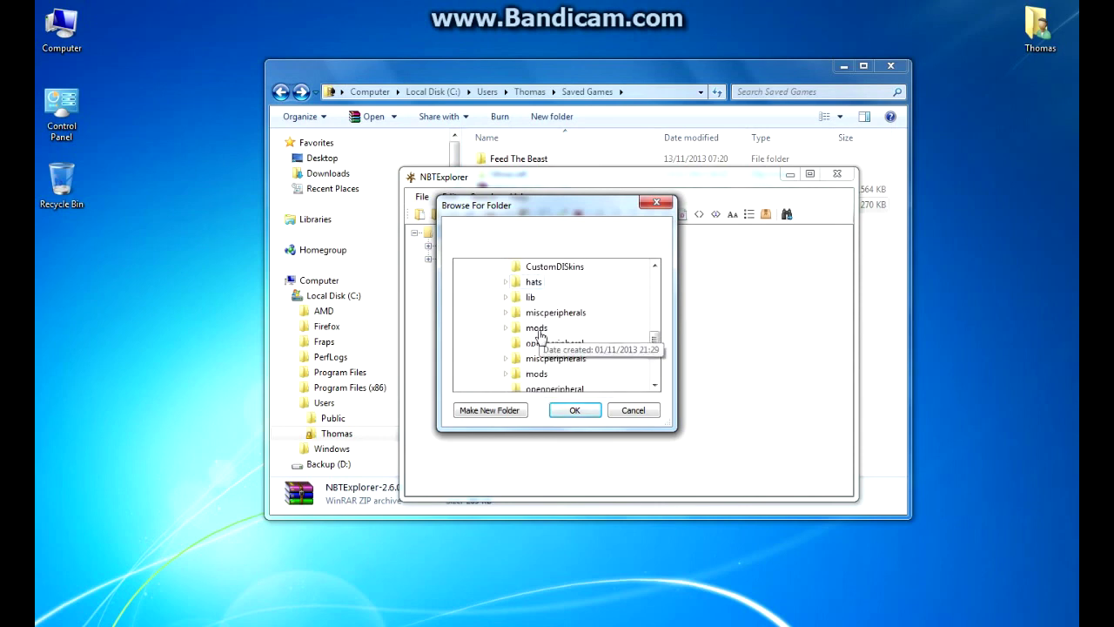
left_click(533, 373)
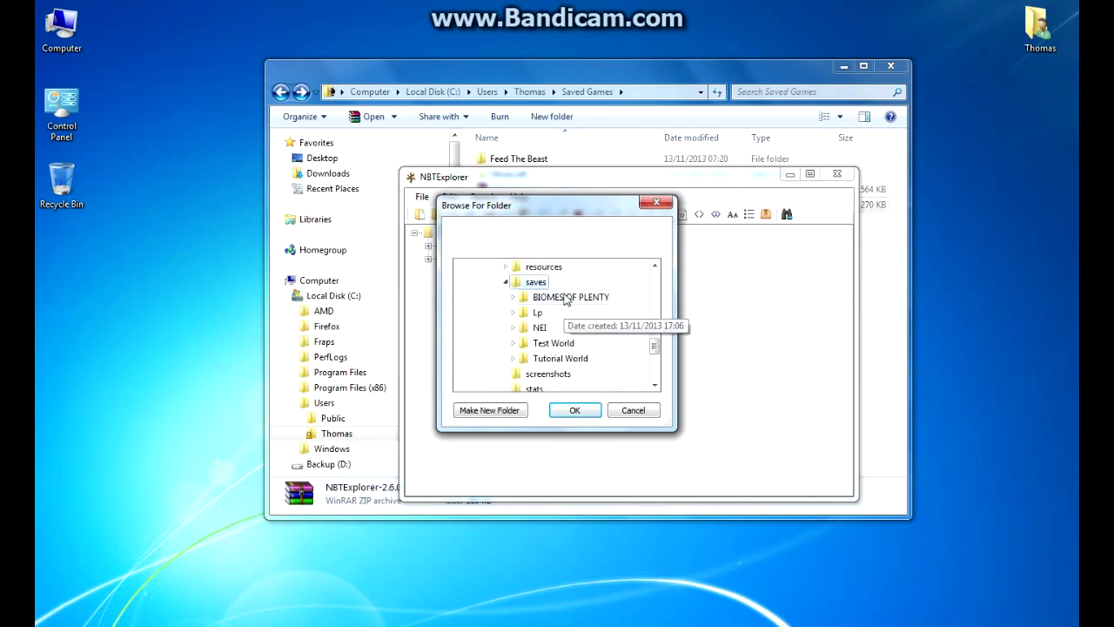
left_click(566, 298)
left_click(574, 410)
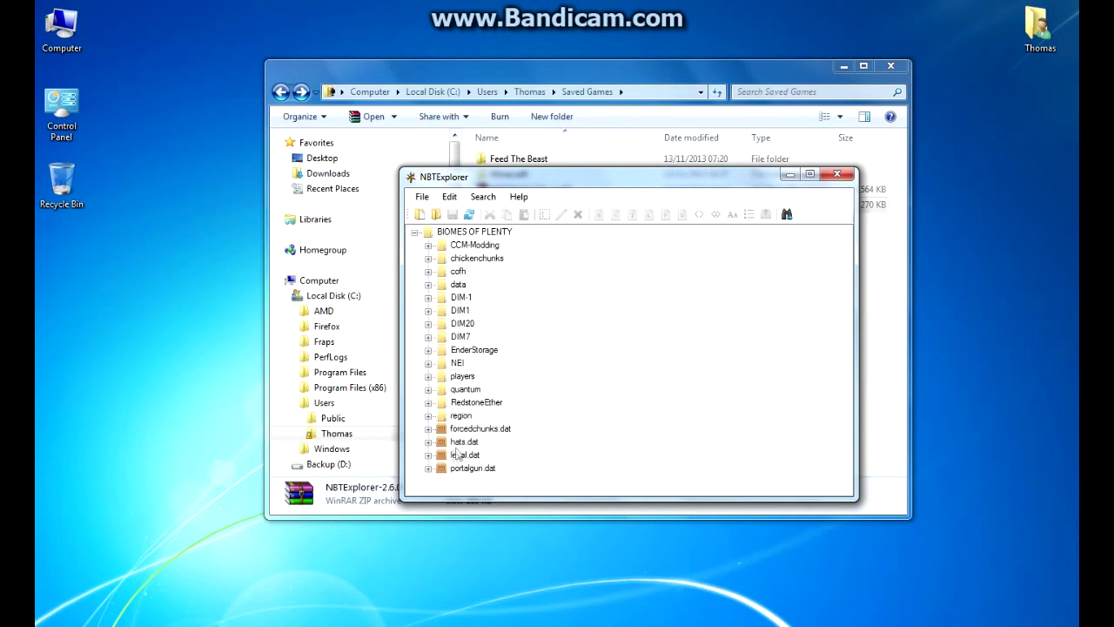
Set the generatorName value in the Data section of level.dat to BIOMESOP.
left_click(428, 454)
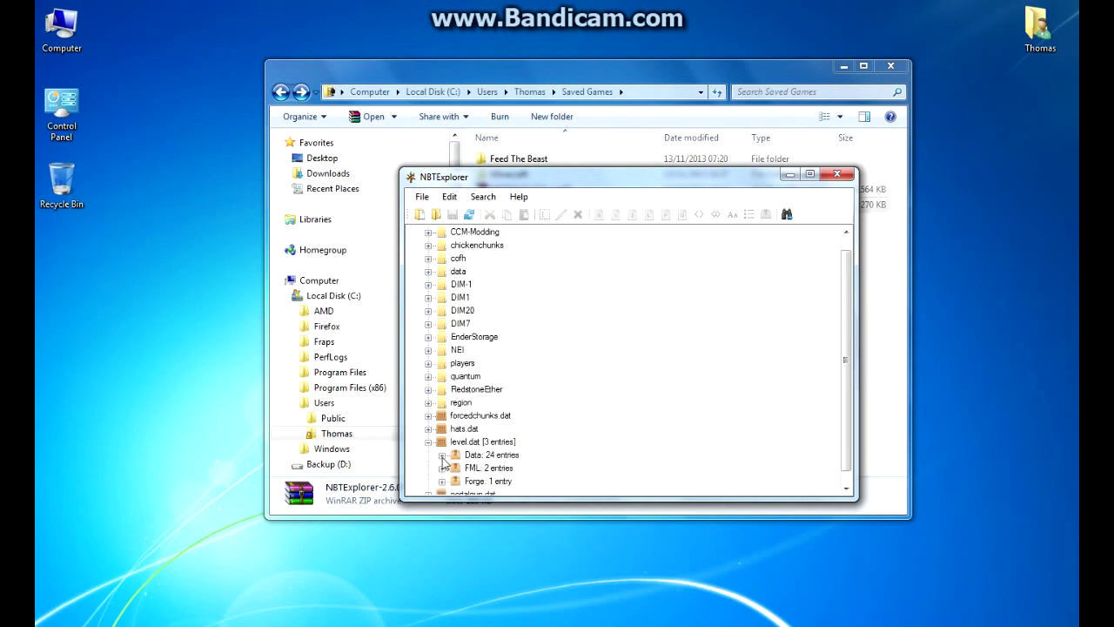
left_click(442, 455)
scroll(560, 458, "down", 3)
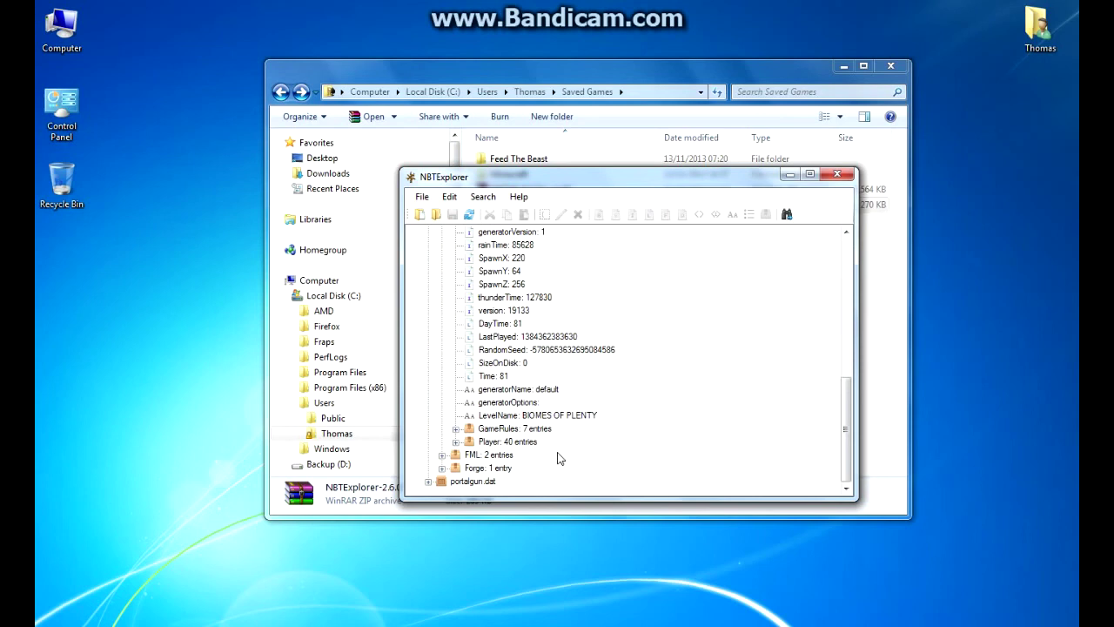
left_click(546, 394)
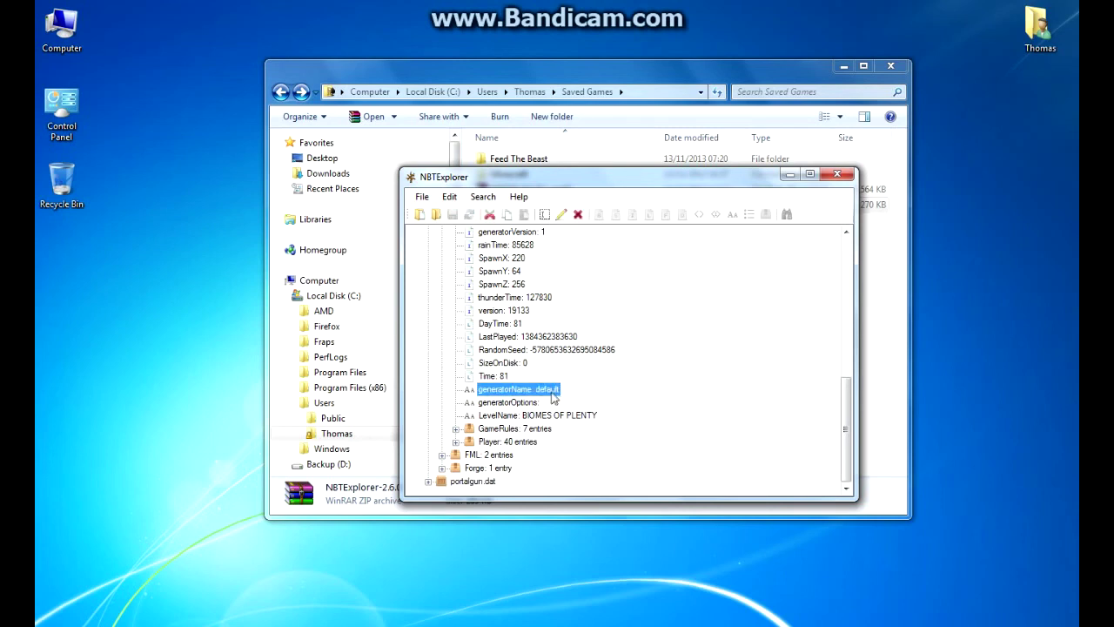
left_click(563, 218)
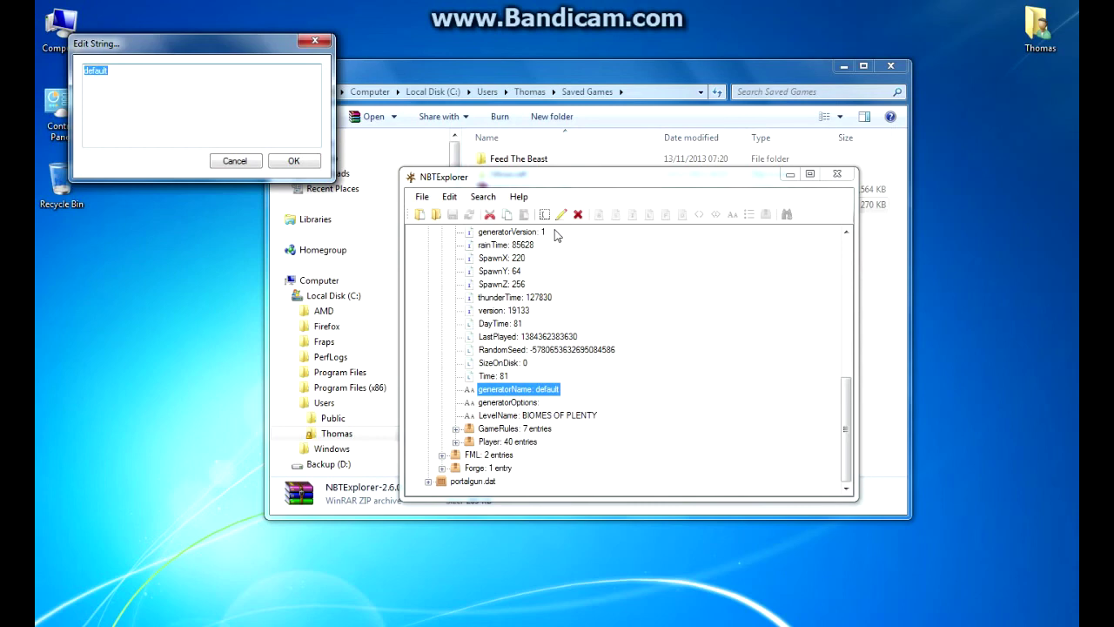
type("BIOMESOP")
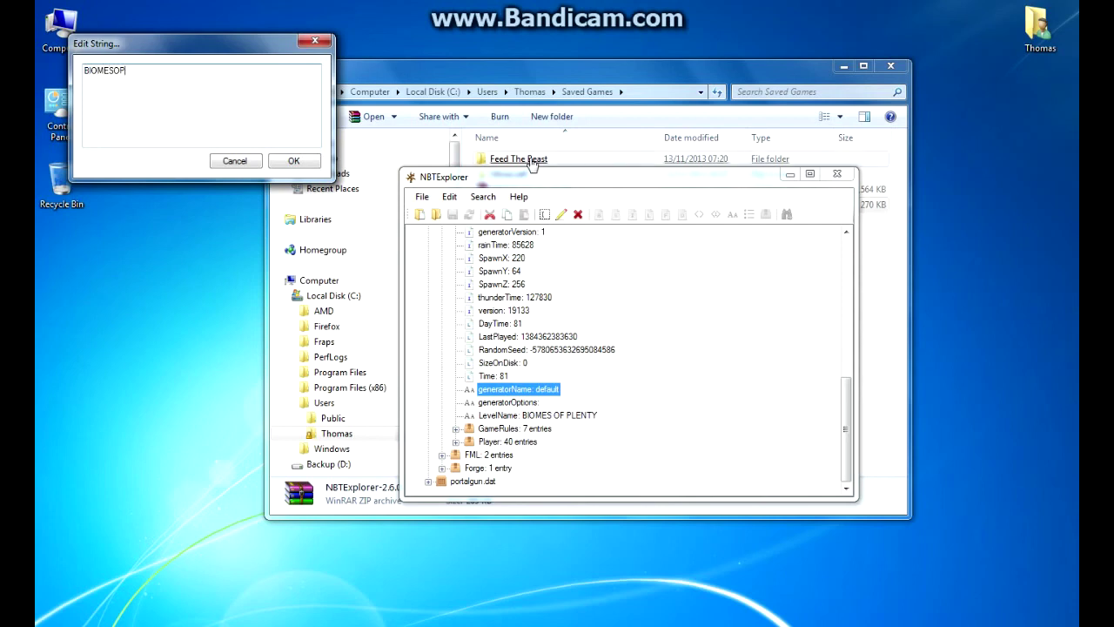
left_click(294, 162)
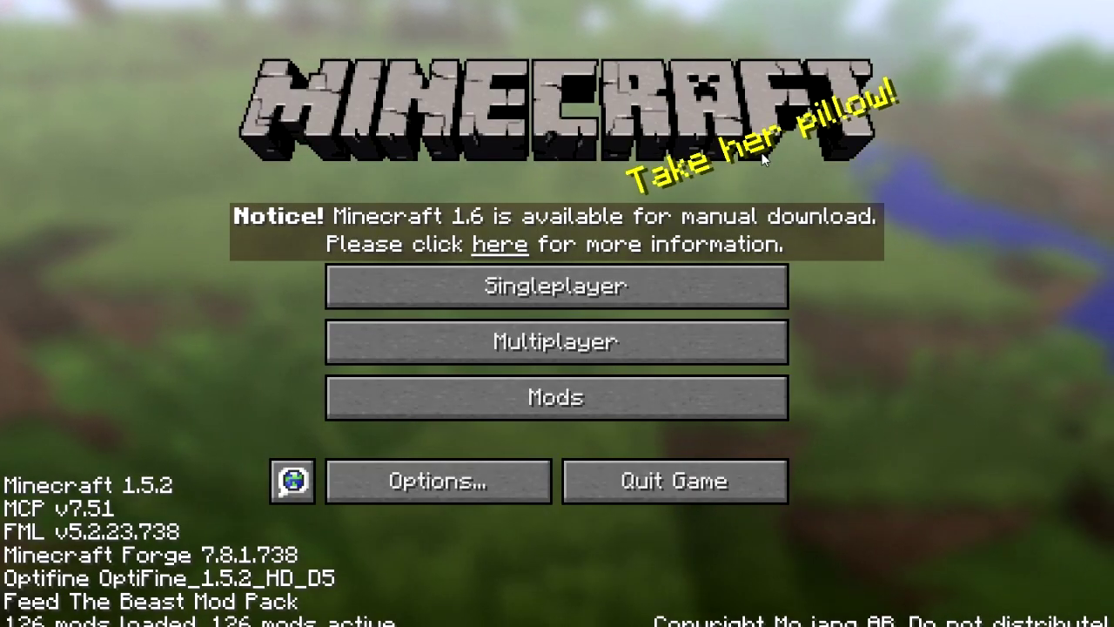
Switch to Minecraft, load the BIOMES OF PLENTY singleplayer world and travel forward across the terrain to examine it.
left_click(541, 297)
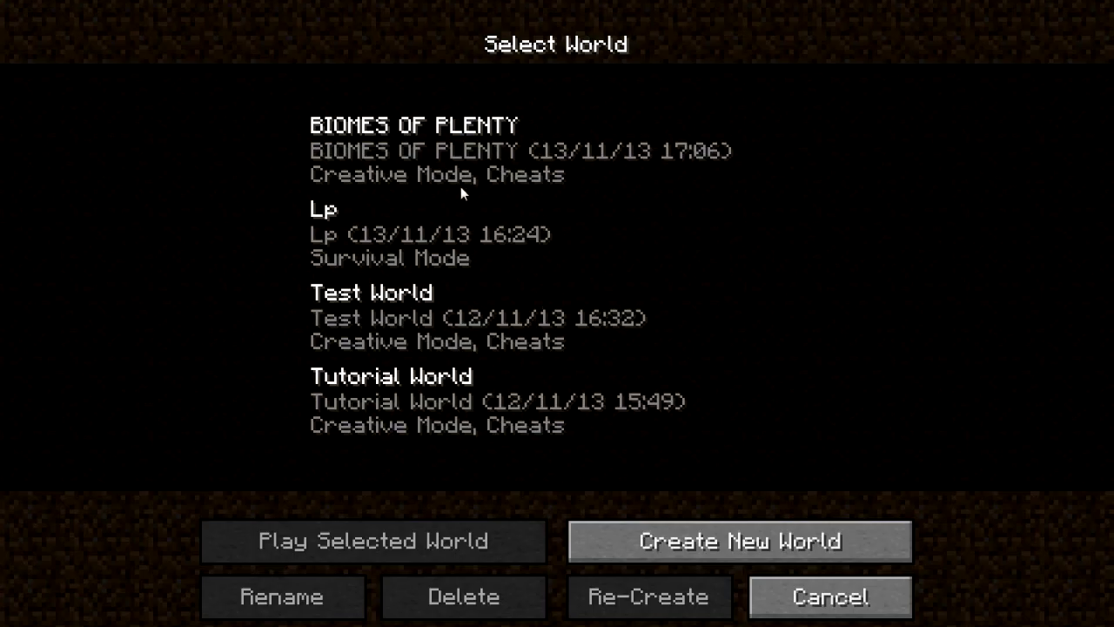
left_click(448, 150)
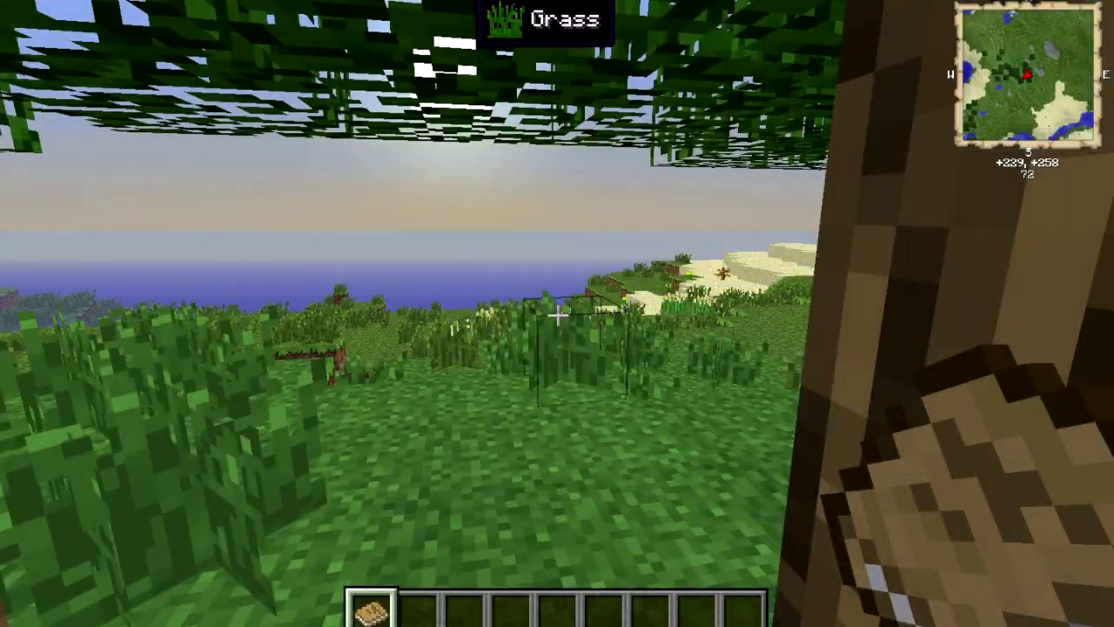
key("w")
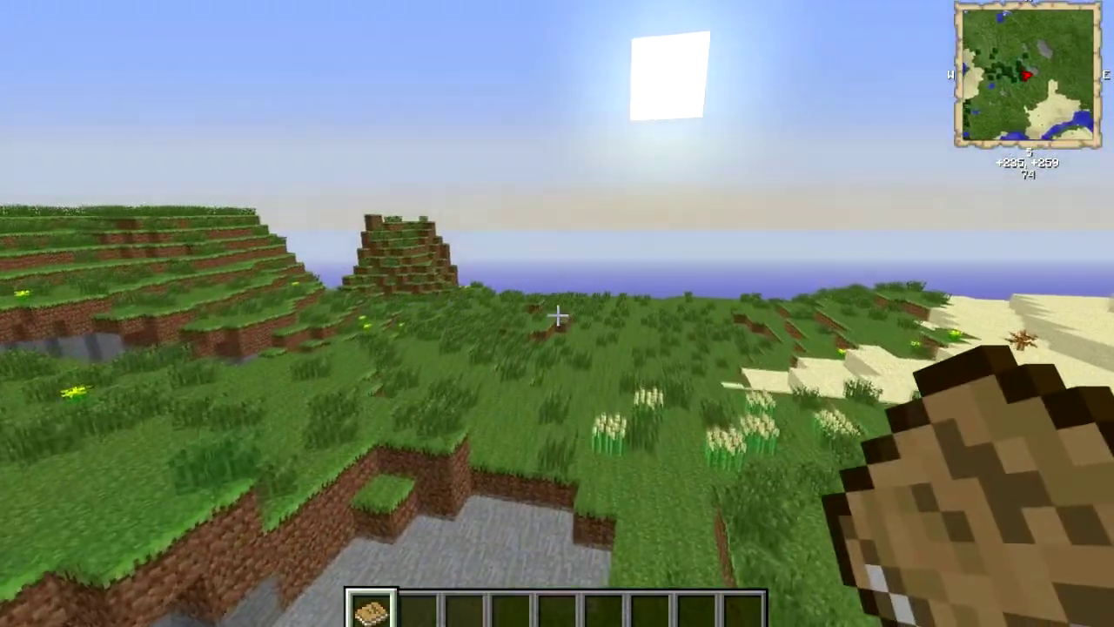
key("w")
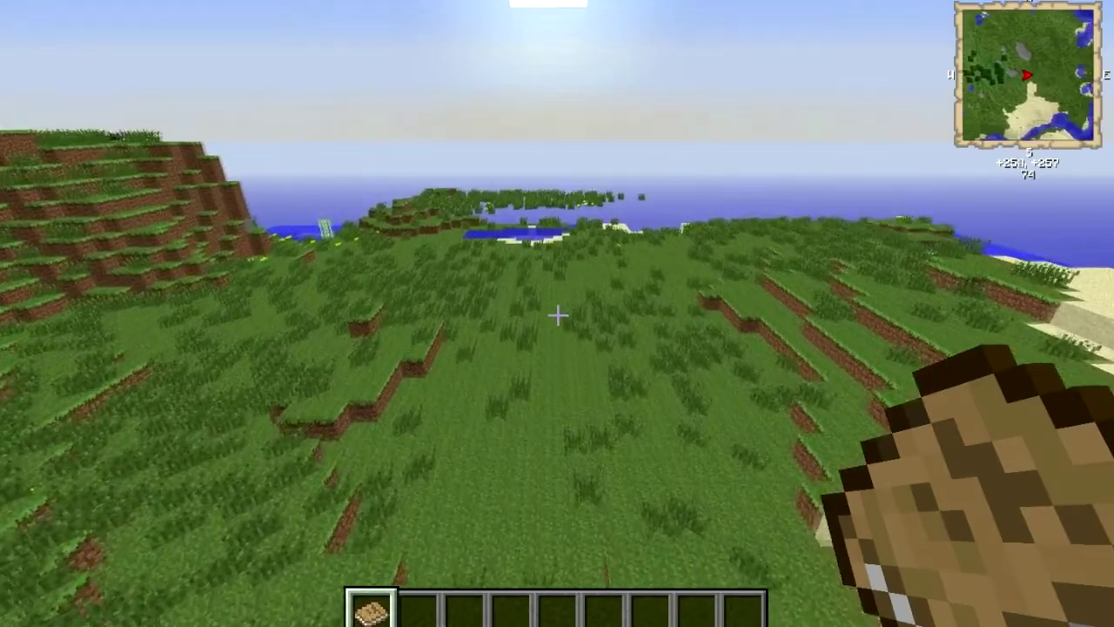
key("w")
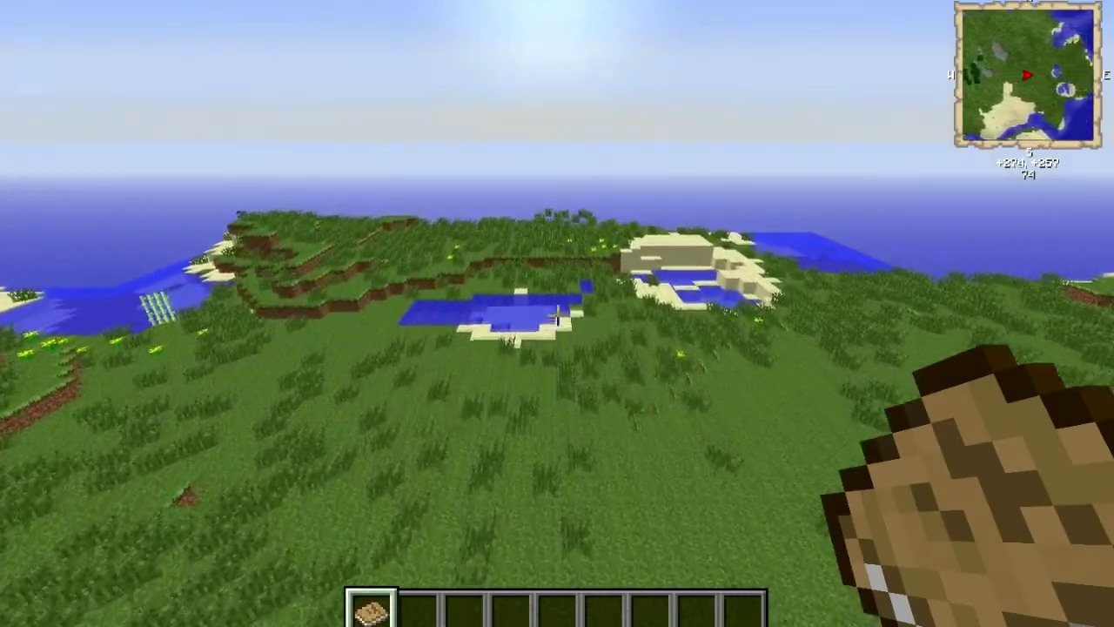
Travel across the grassland of the BIOMES OF PLENTY world with an empty hand slot selected to examine the existing terrain.
key("w")
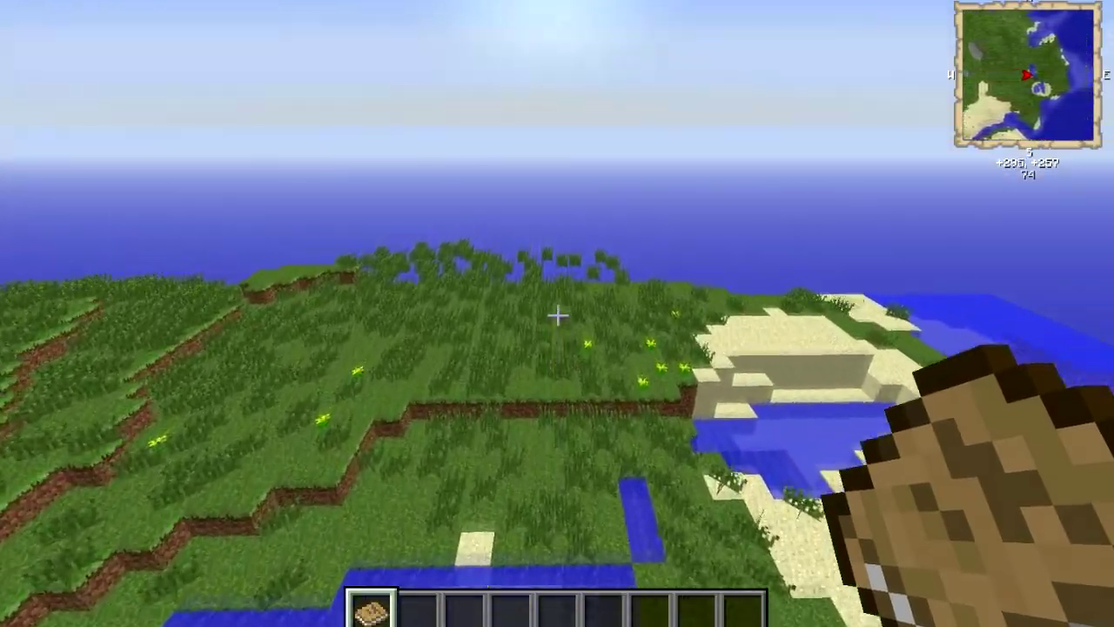
key("w")
key("w")
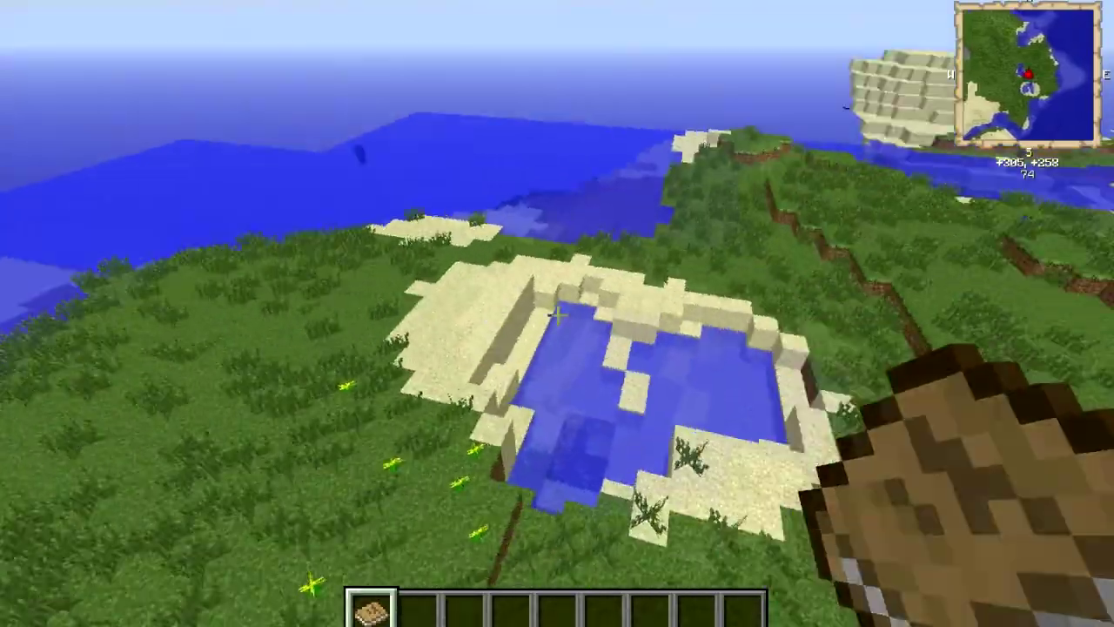
key("w")
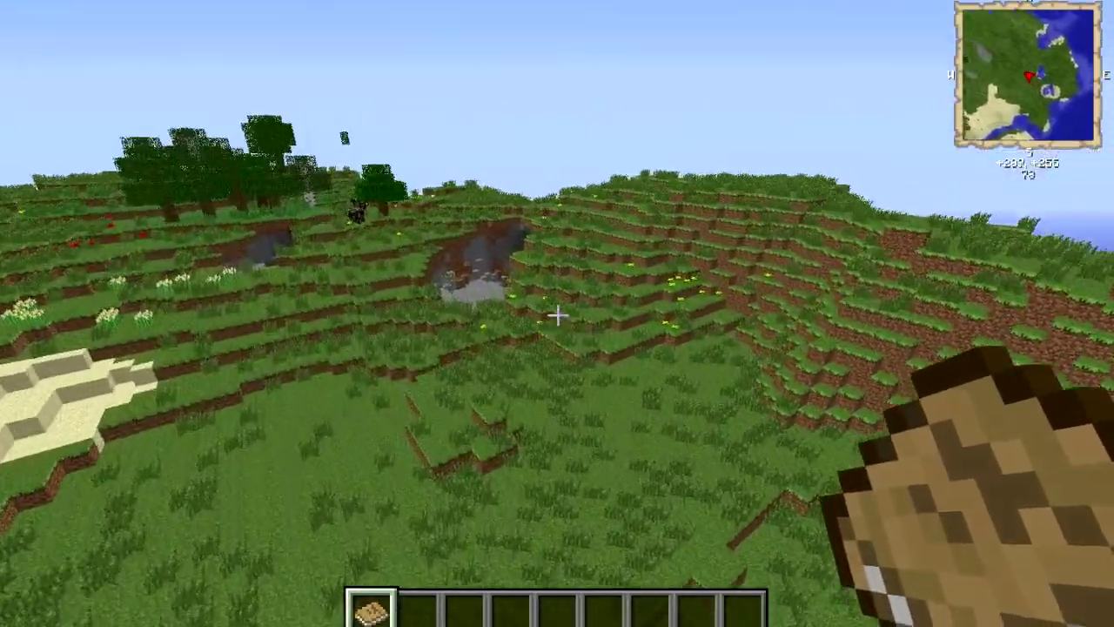
key("w")
key("w")
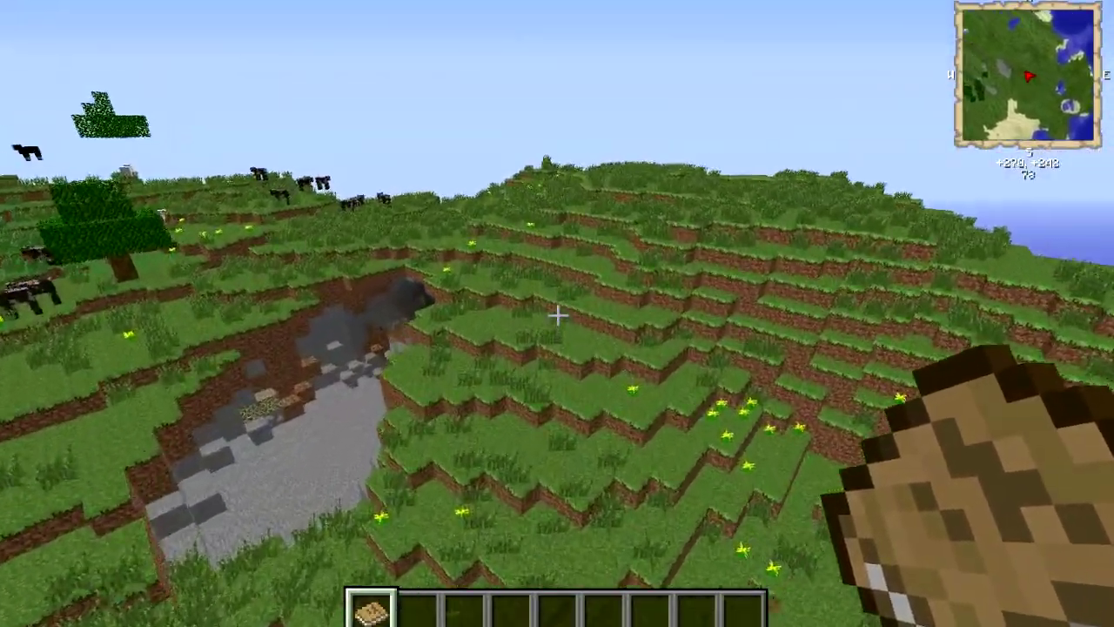
key("w")
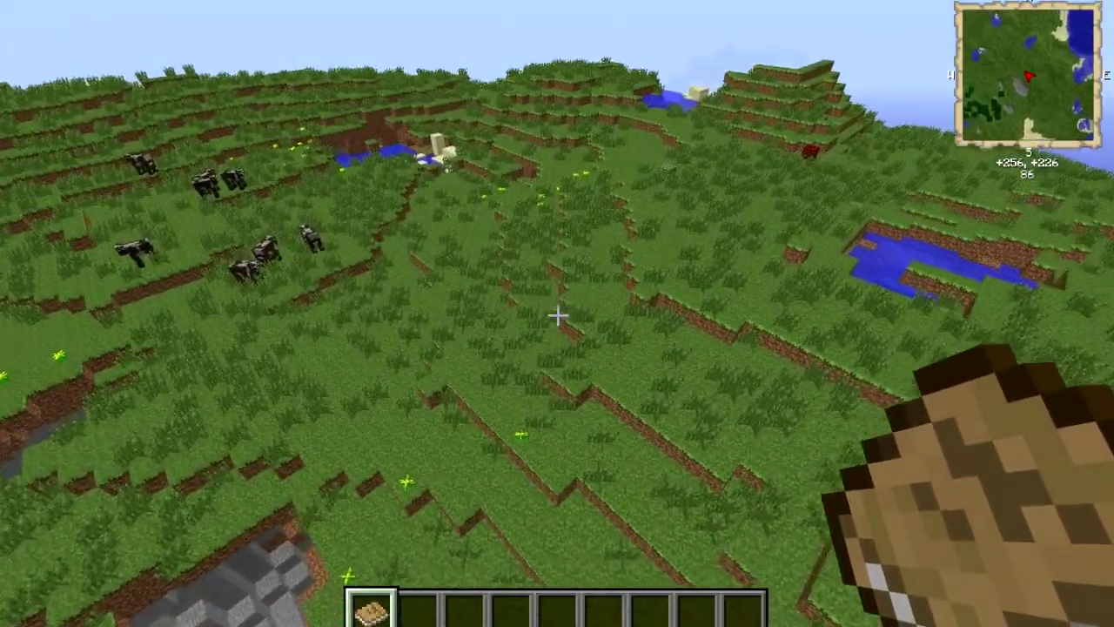
key("2")
key("w")
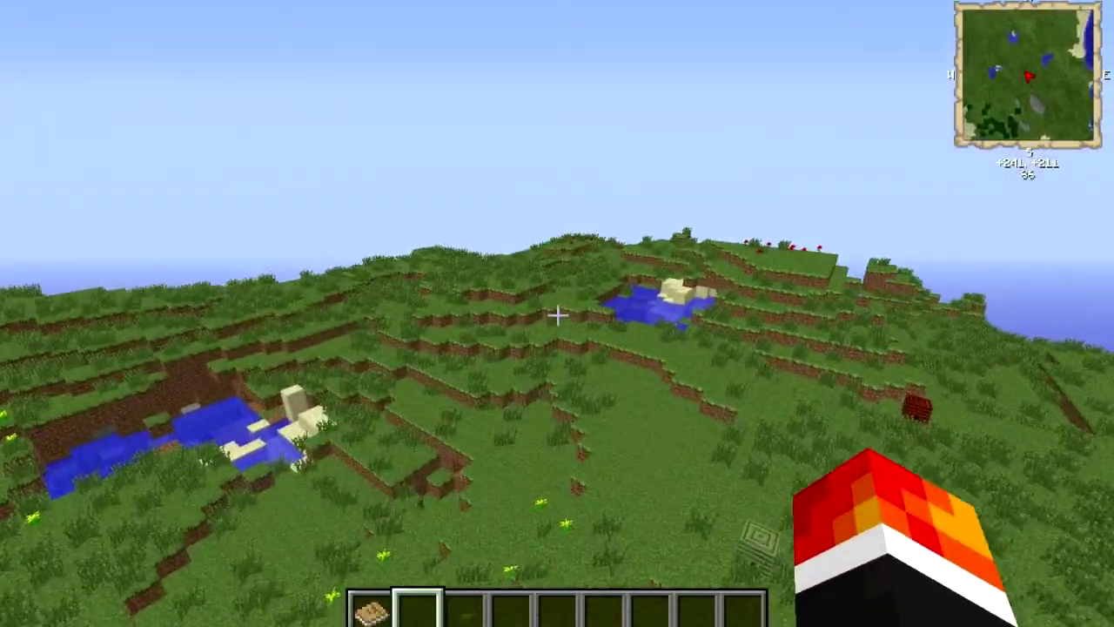
key("w")
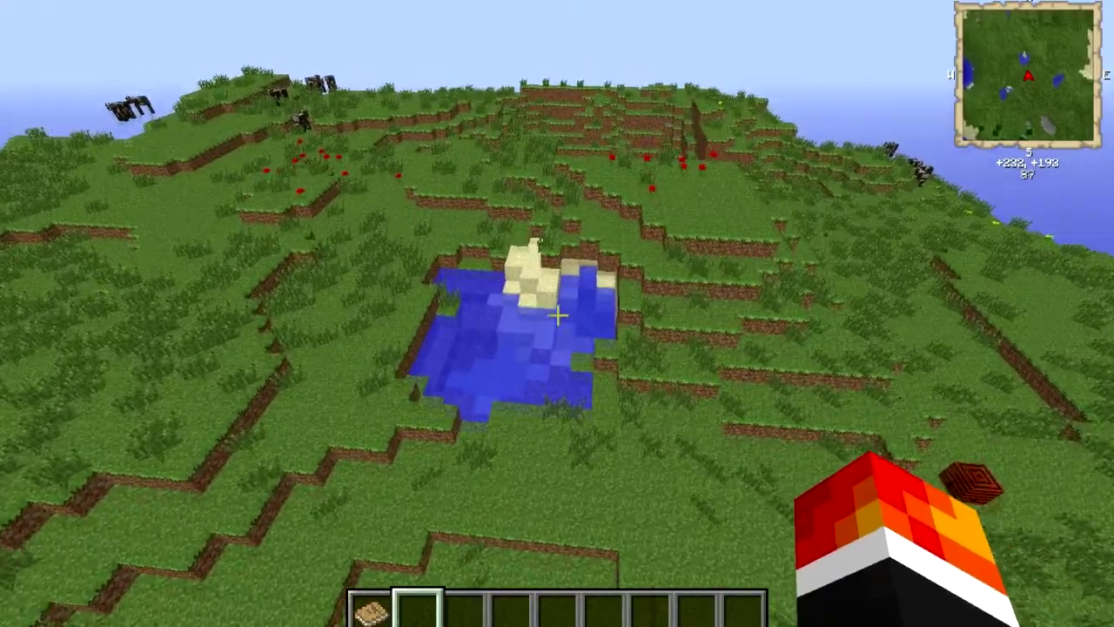
key("w")
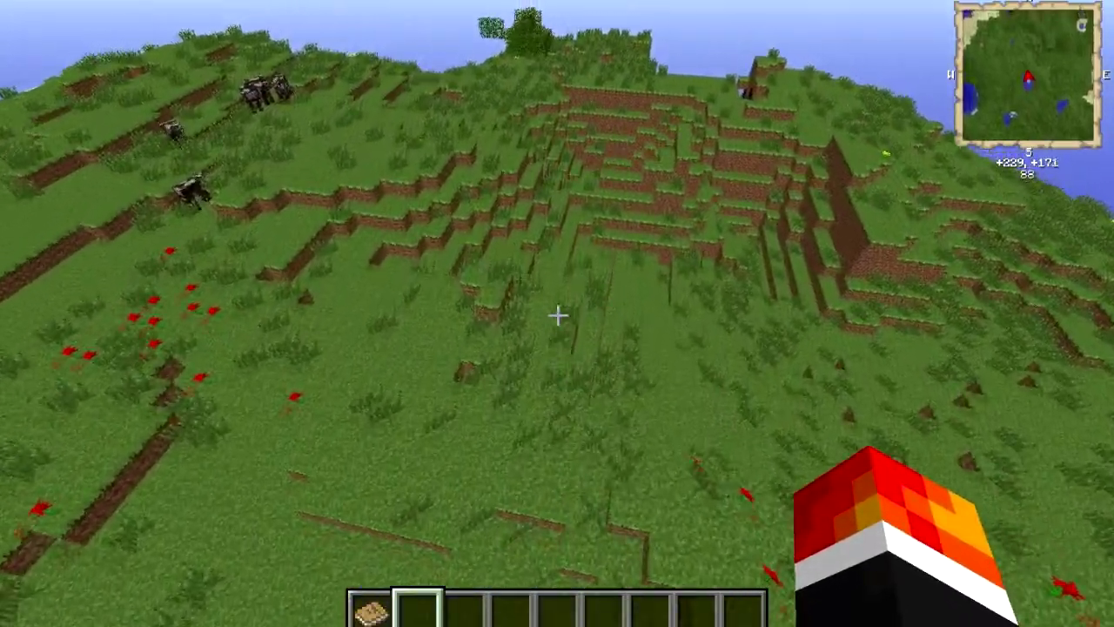
key("w")
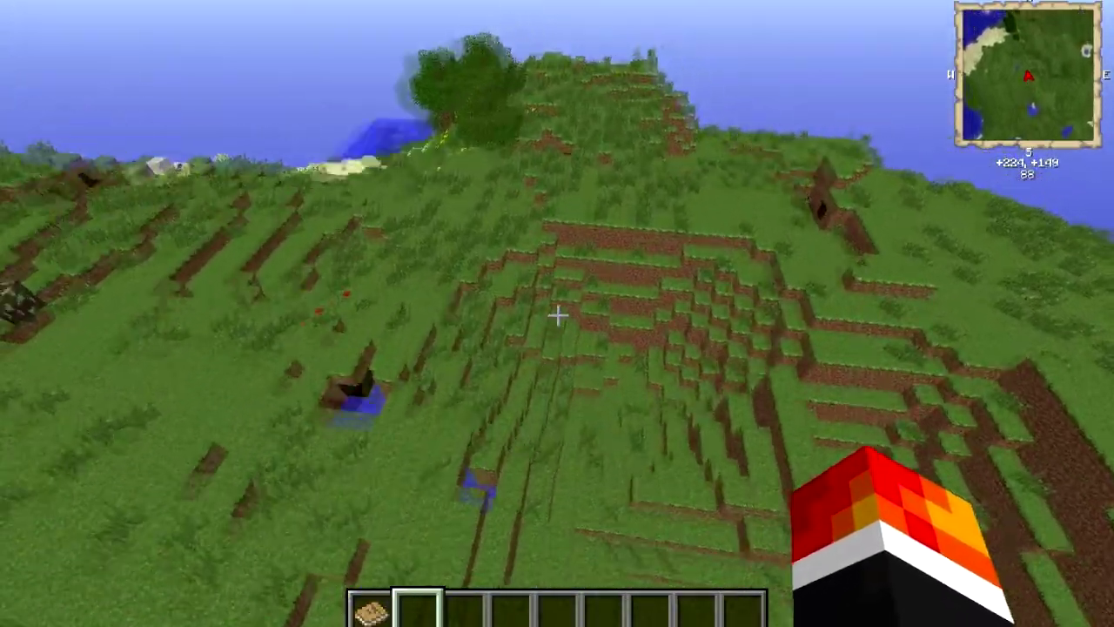
key("w")
key("w")
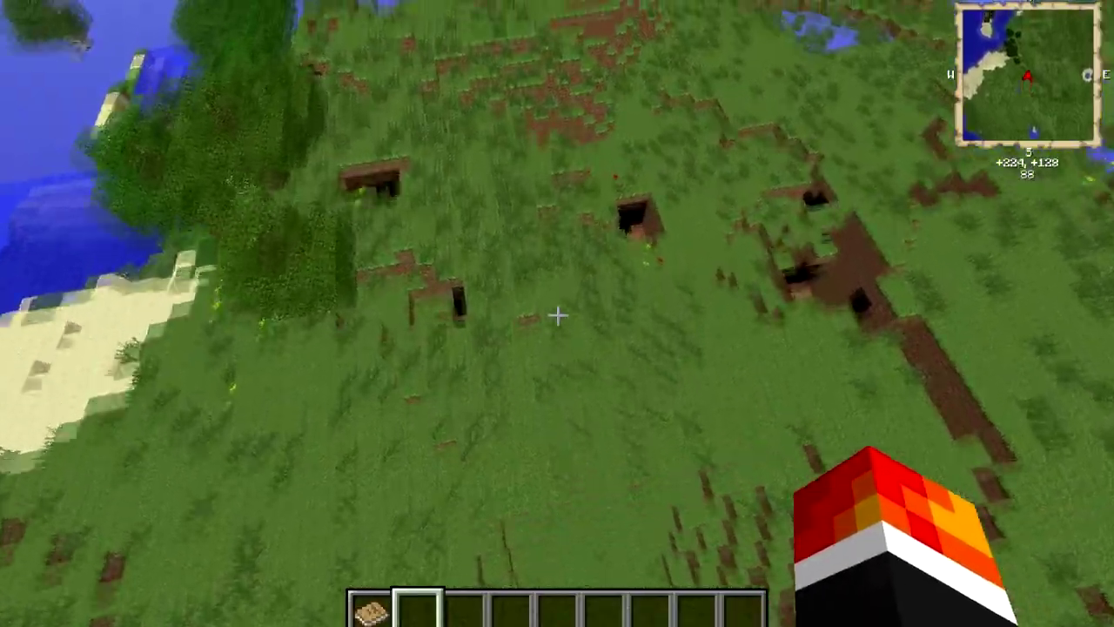
key("w")
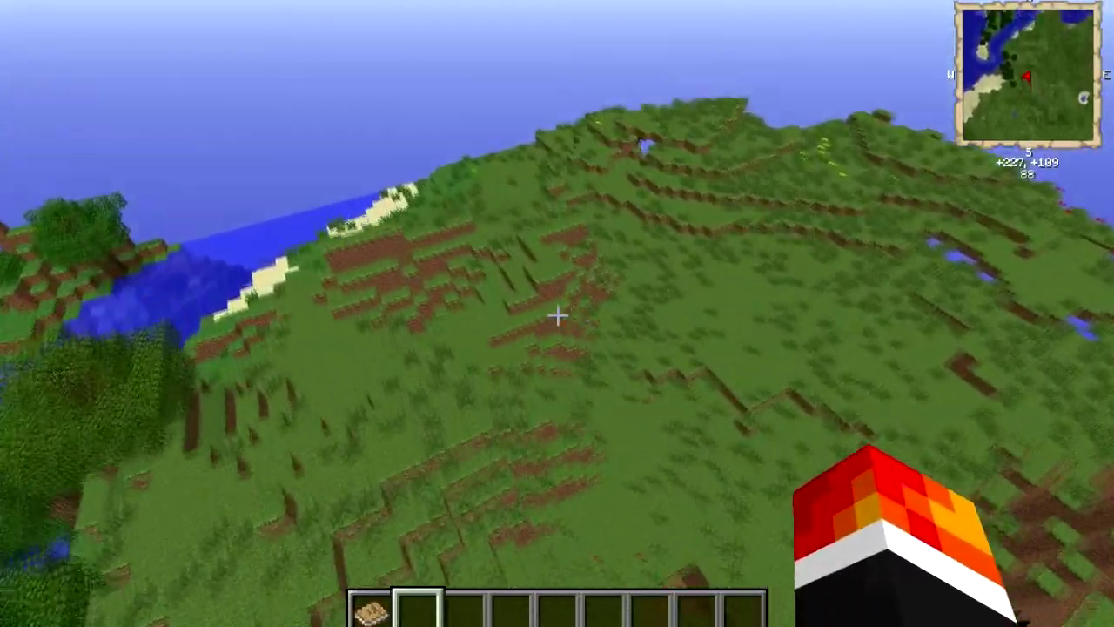
key("w")
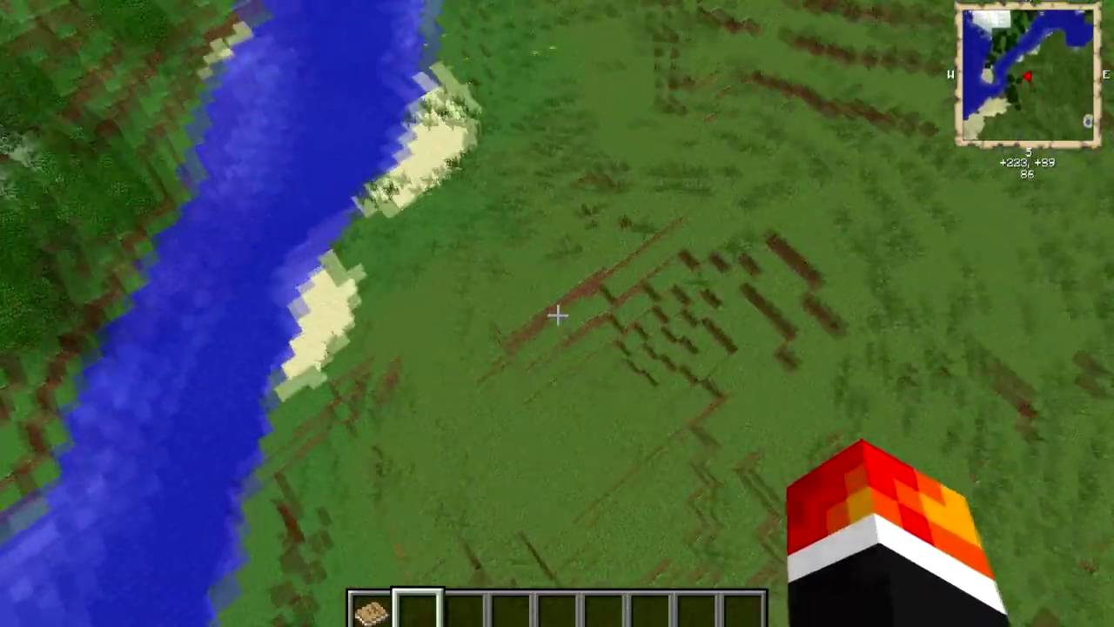
Cross the river to the snowy mountains and examine the border between the forest terrain and the Glacier biome.
key("w")
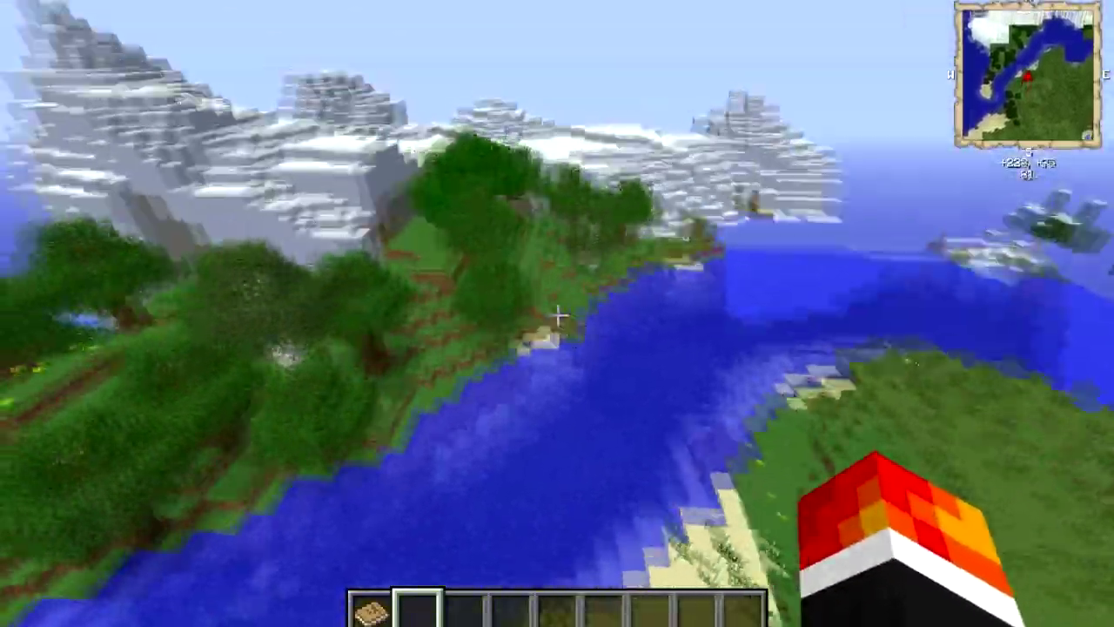
key("w")
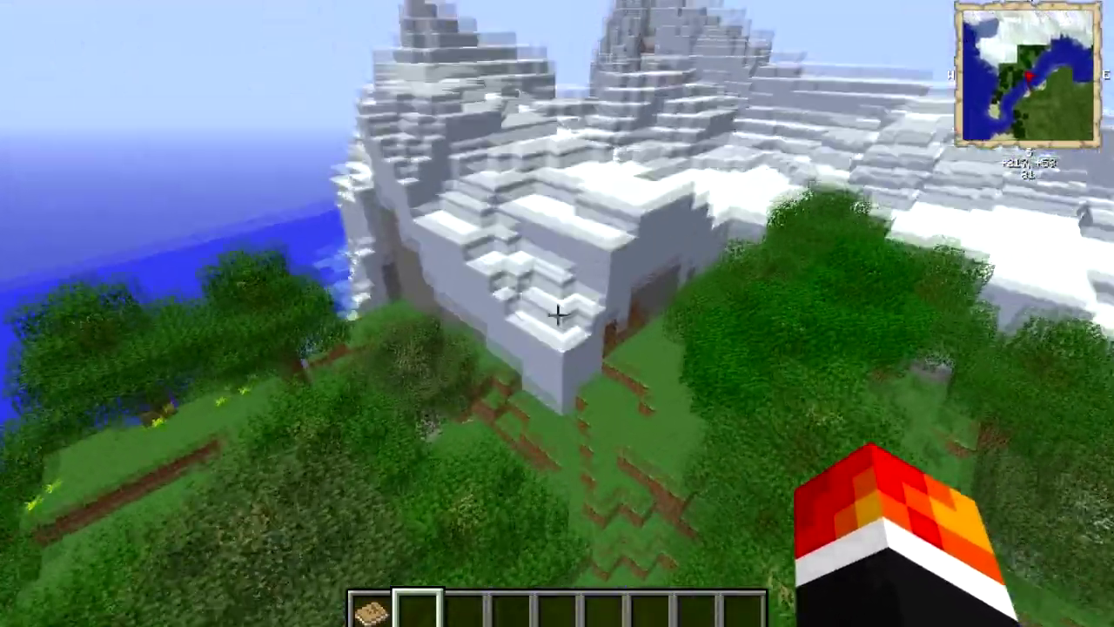
key("w")
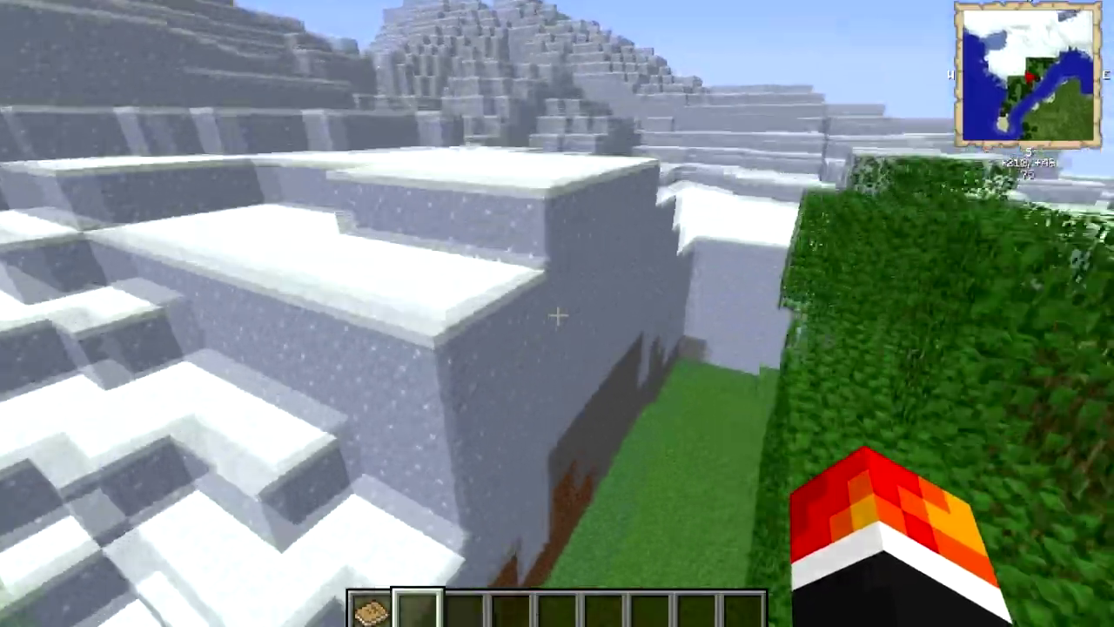
key("w")
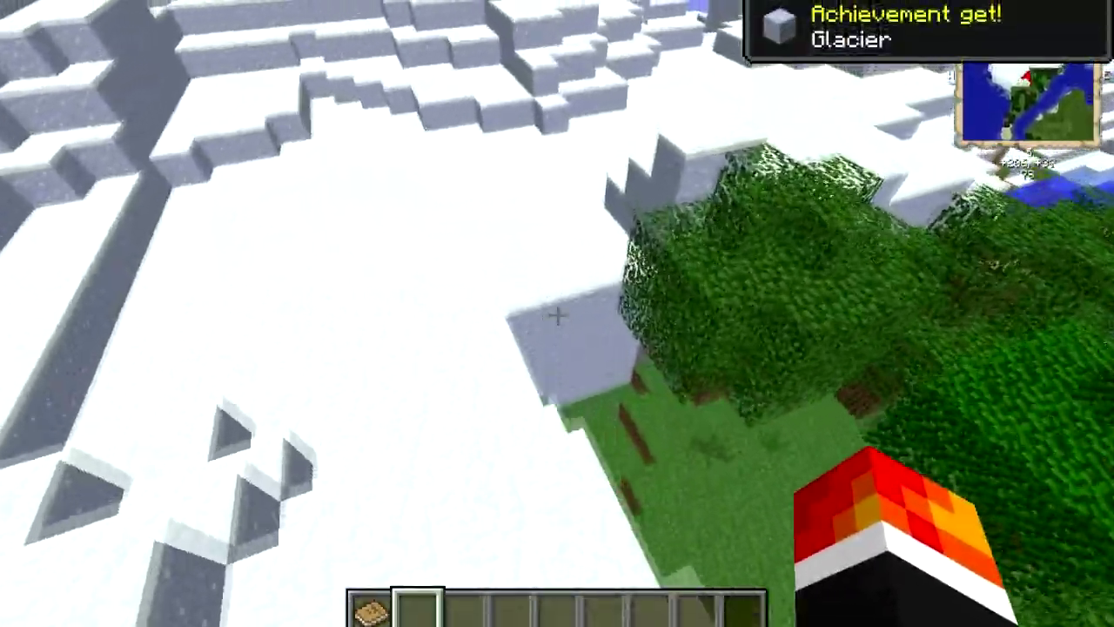
key("w")
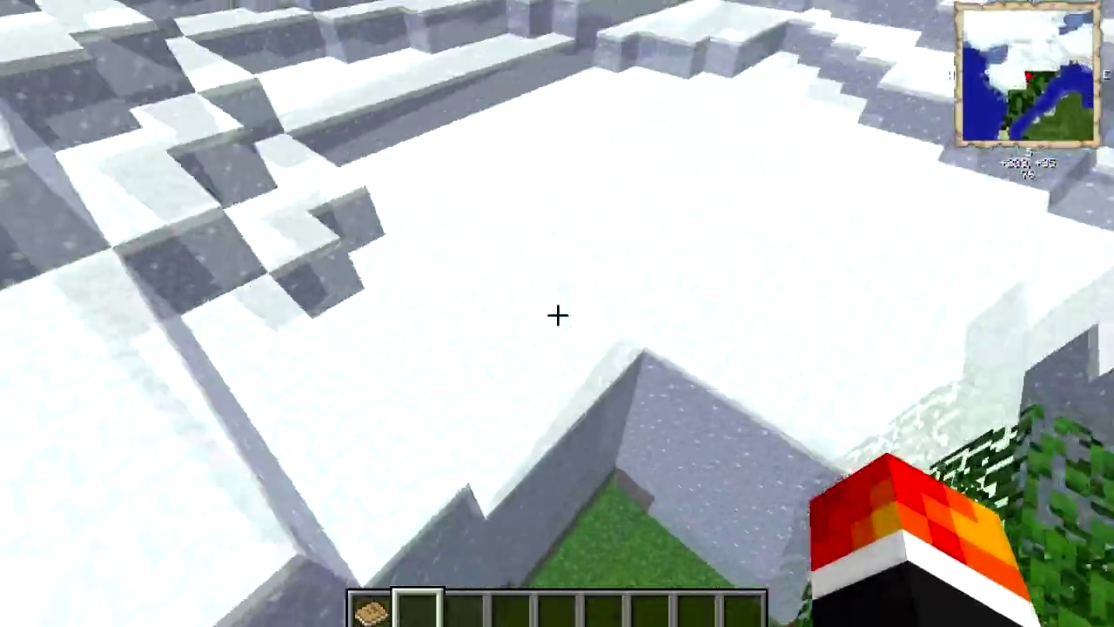
key("w")
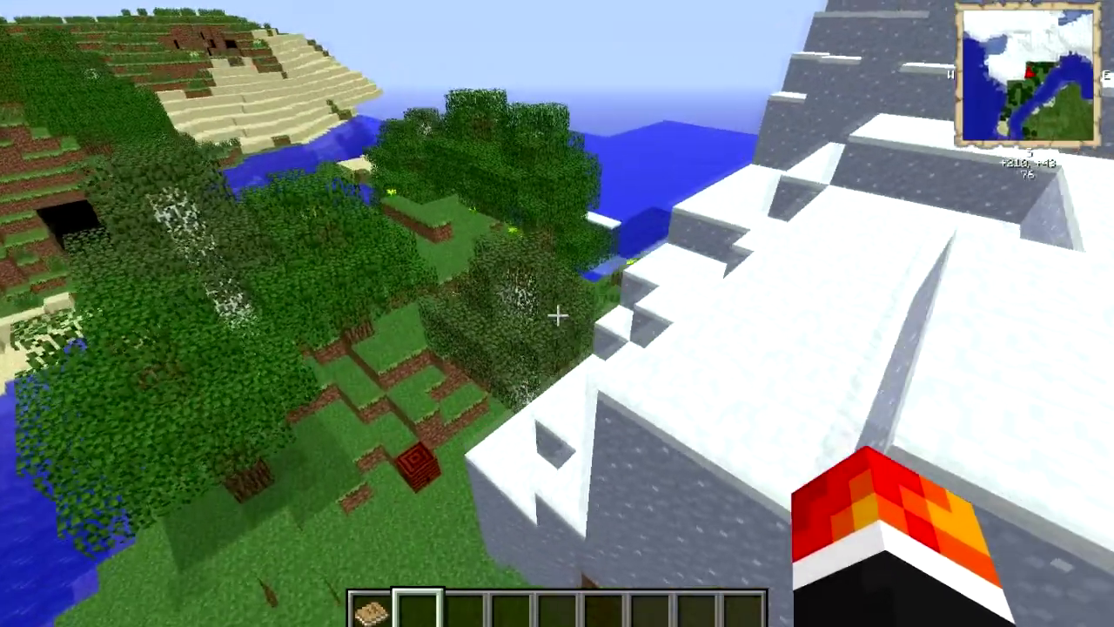
key("w")
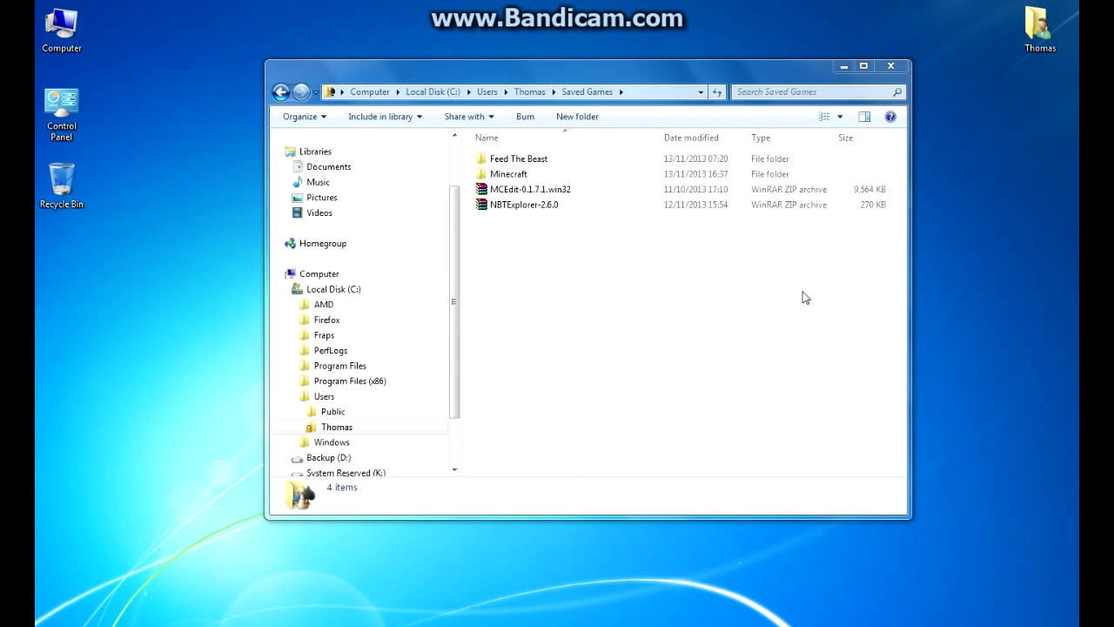
Switch to the Saved Games folder window and open Feed The Beast > Directory > Unleashed > minecraft > saves.
double_click(522, 161)
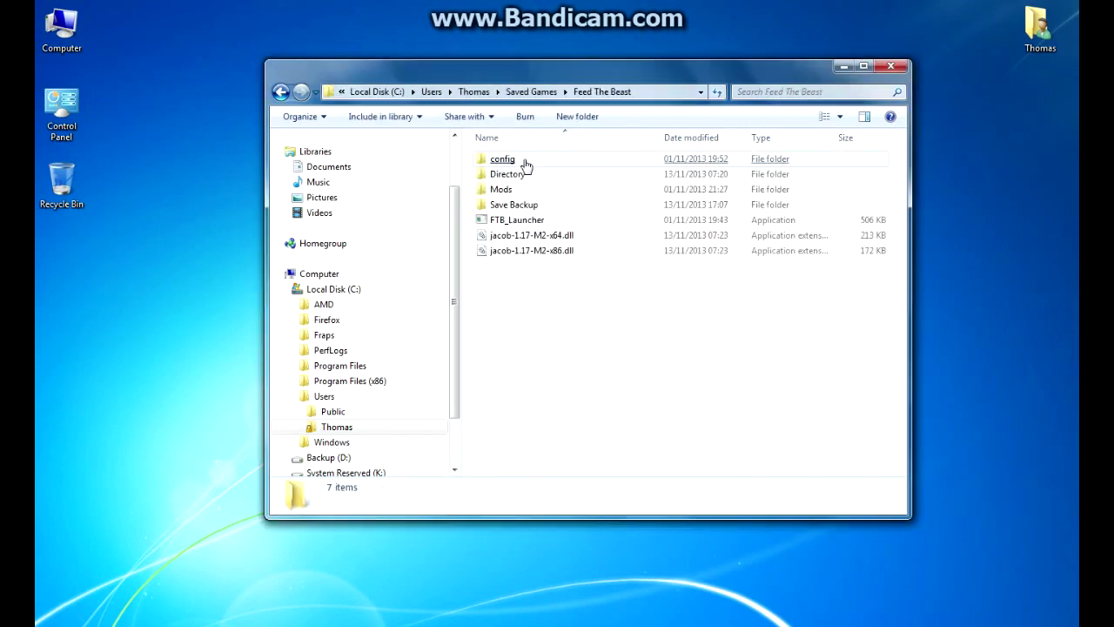
left_click(522, 163)
double_click(506, 175)
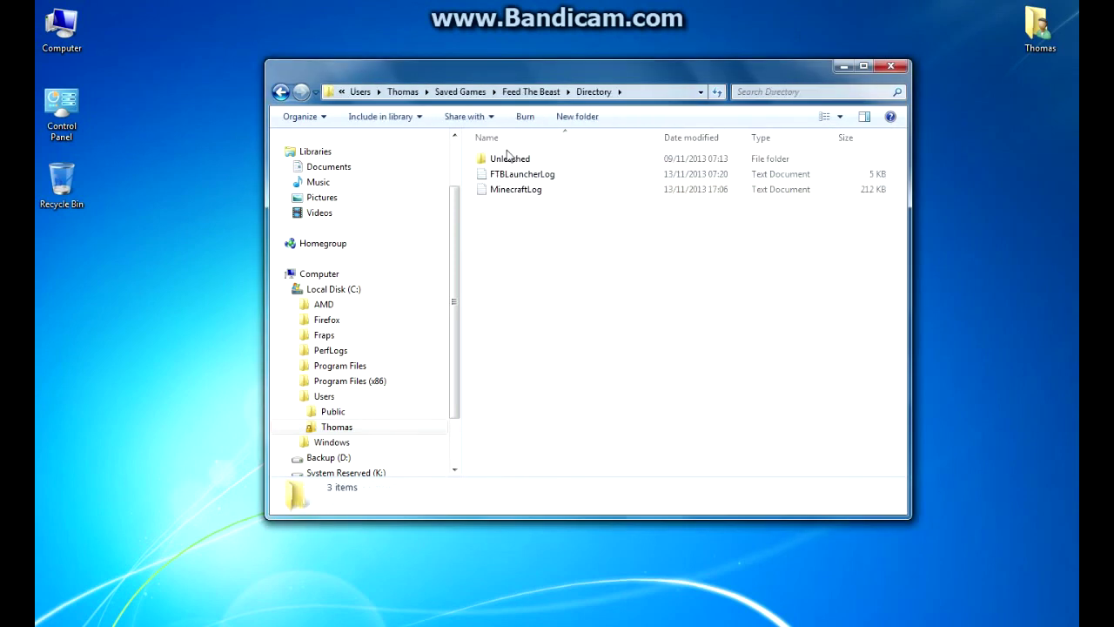
double_click(509, 156)
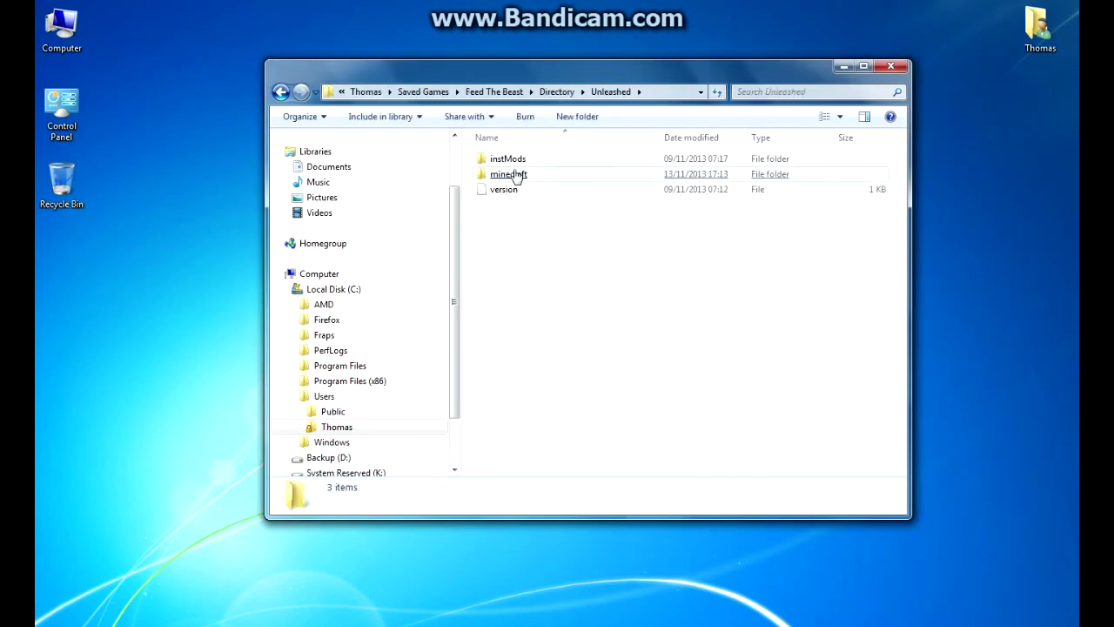
double_click(516, 175)
left_click(509, 329)
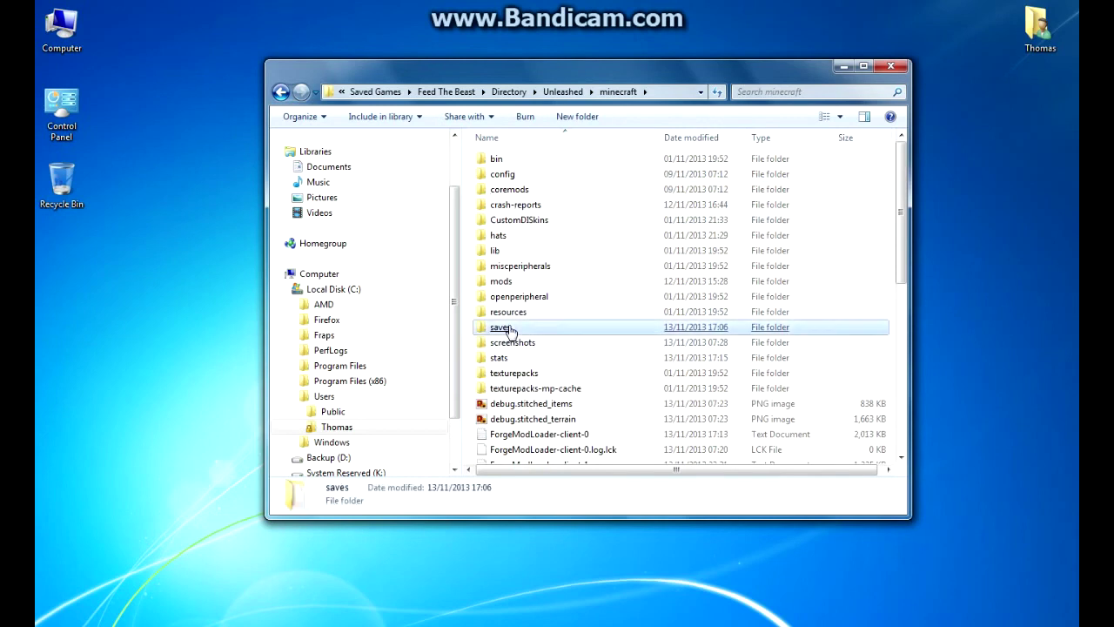
double_click(509, 329)
Copy the BIOMES OF PLENTY world folder from the Unleashed saves.
right_click(513, 159)
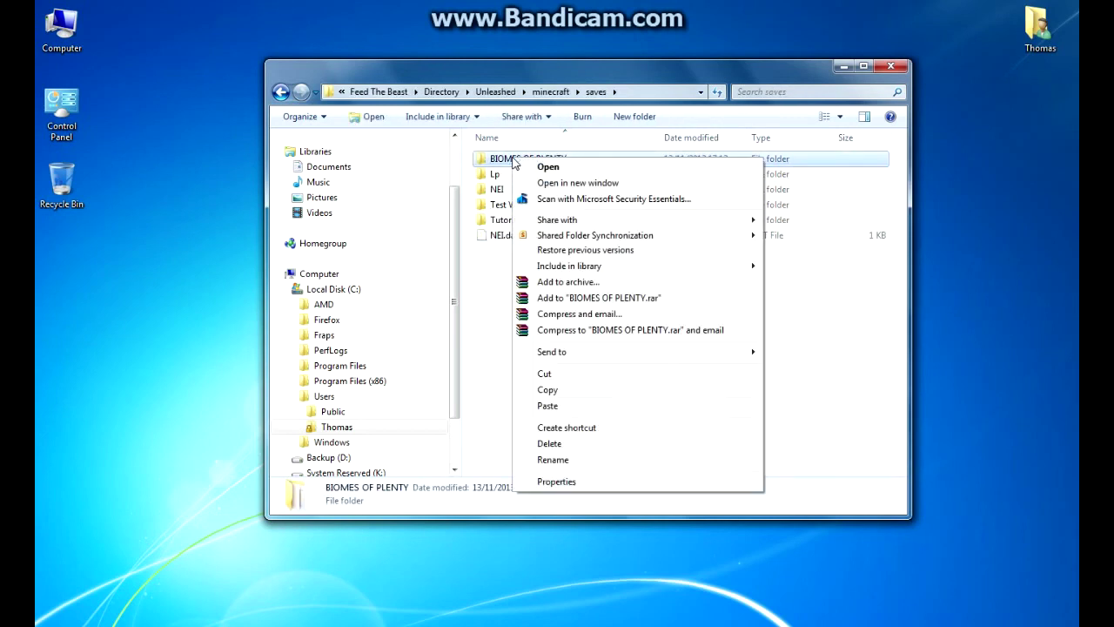
left_click(585, 389)
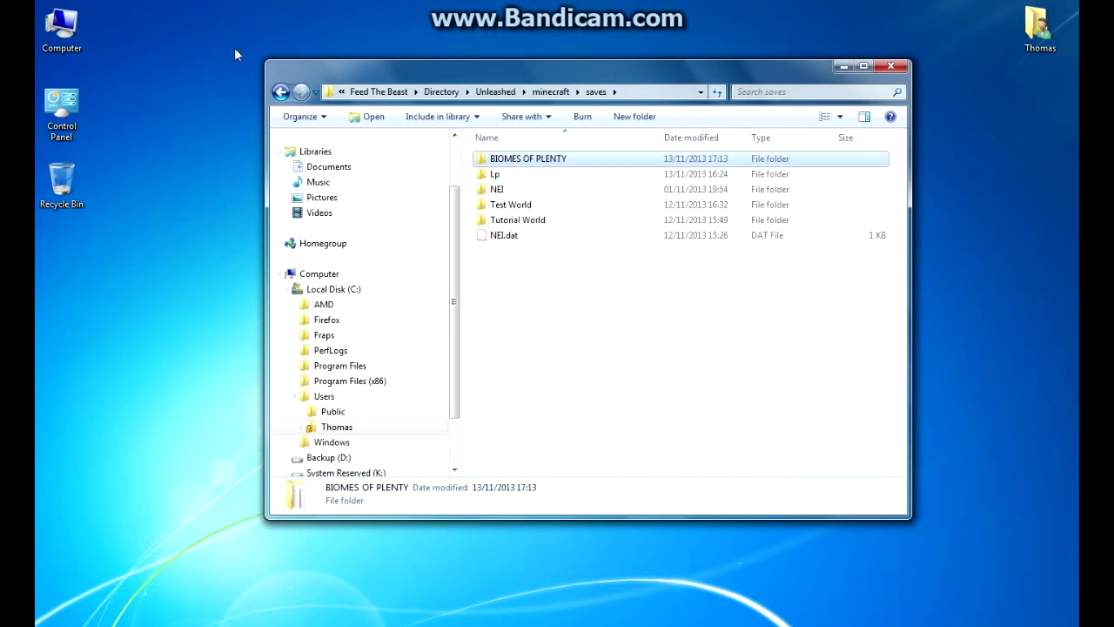
right_click(487, 166)
left_click(530, 394)
Paste the copied world folder into the saves folder of .minecraft, reached from Saved Games > Minecraft.
left_click(280, 92)
left_click(281, 92)
left_click(281, 92)
left_click(280, 91)
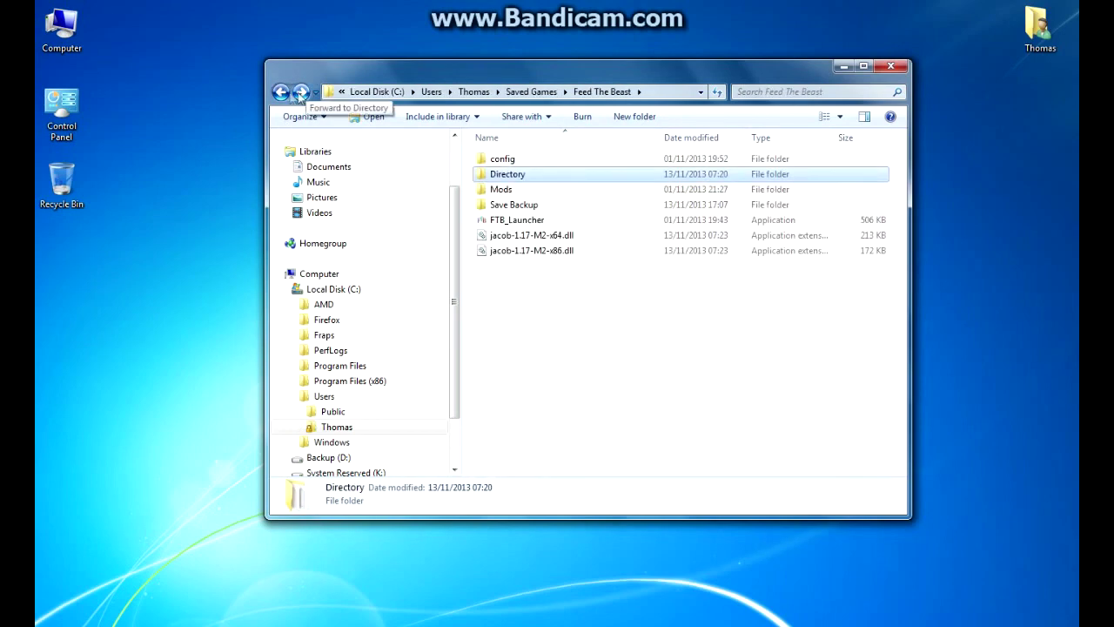
left_click(280, 91)
double_click(509, 174)
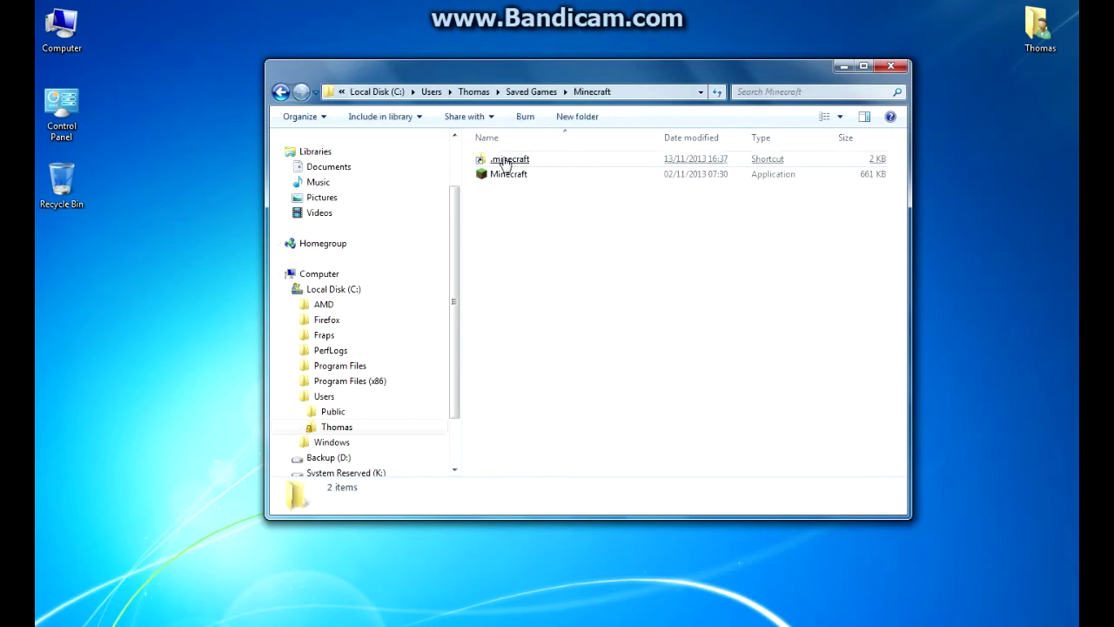
double_click(508, 160)
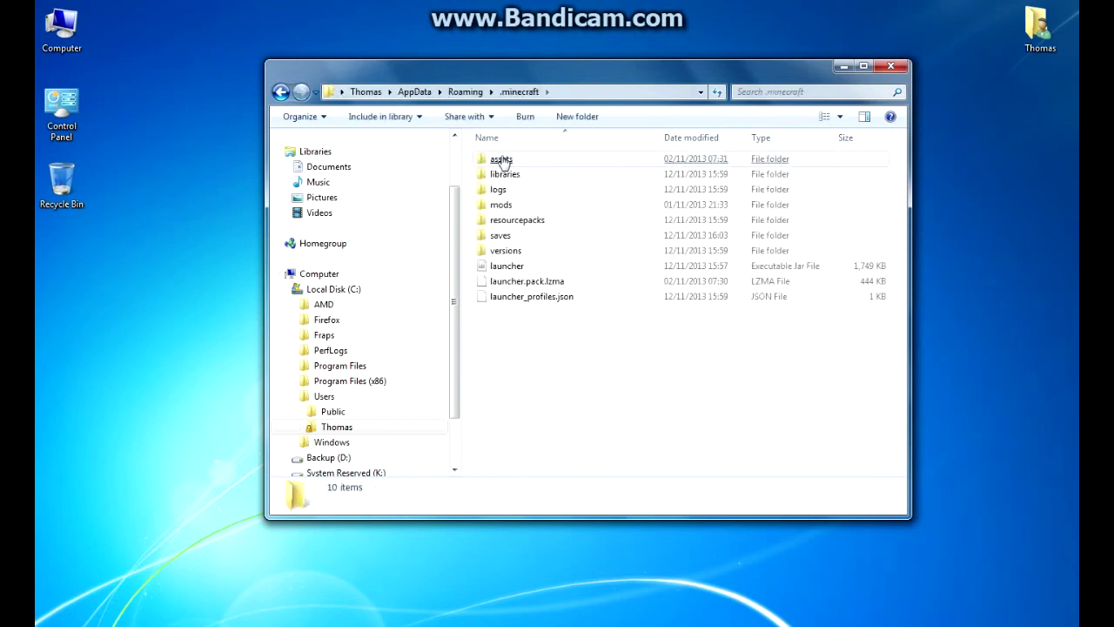
left_click(462, 92)
double_click(517, 160)
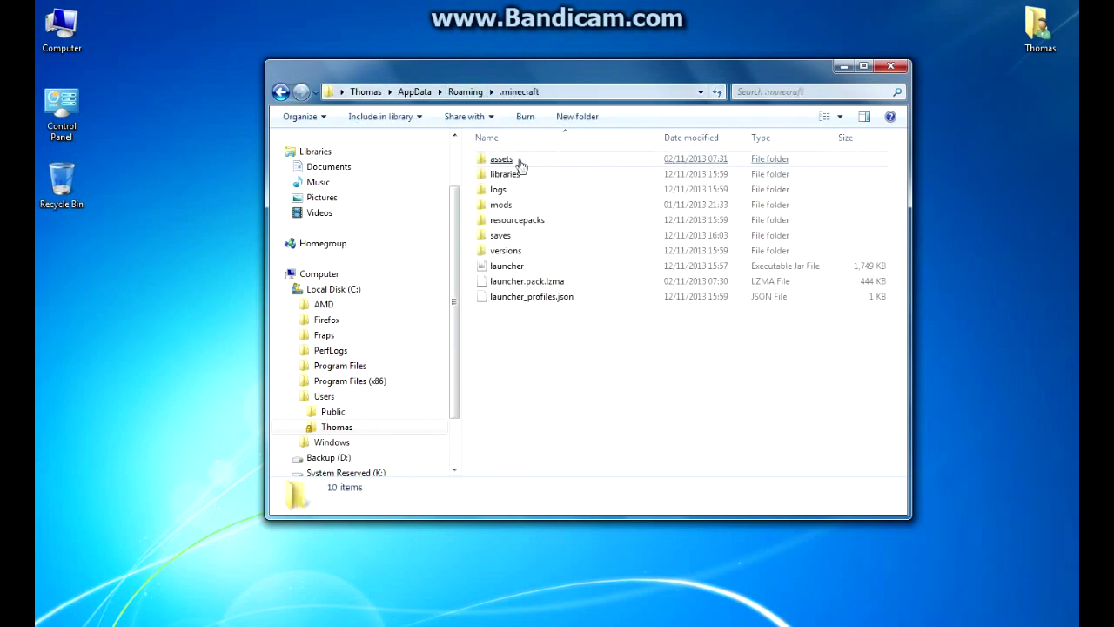
double_click(530, 239)
right_click(527, 224)
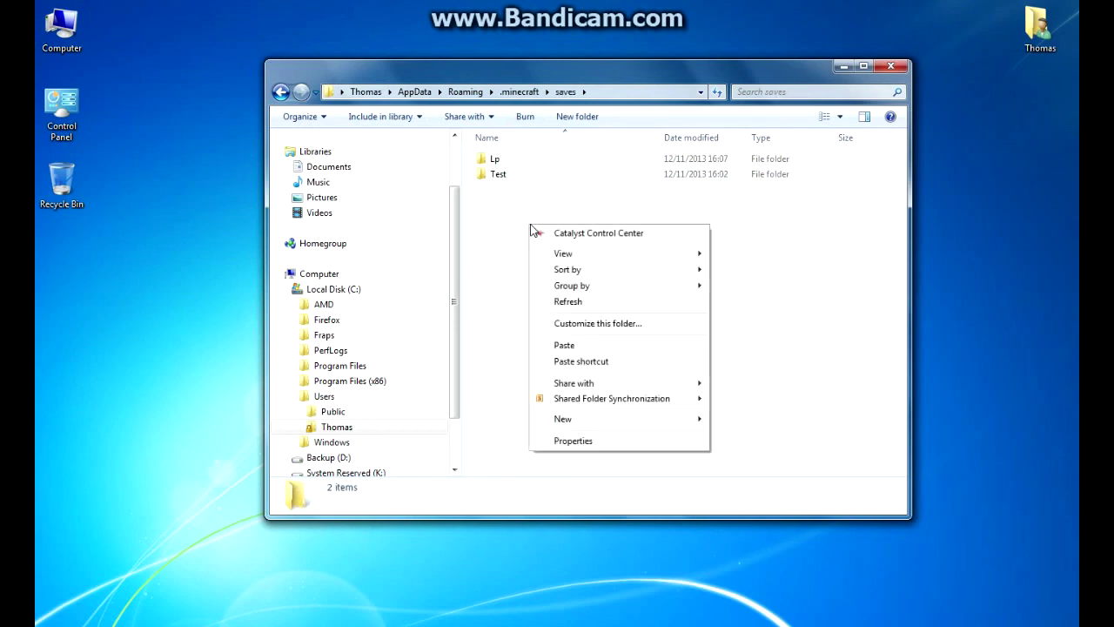
left_click(566, 345)
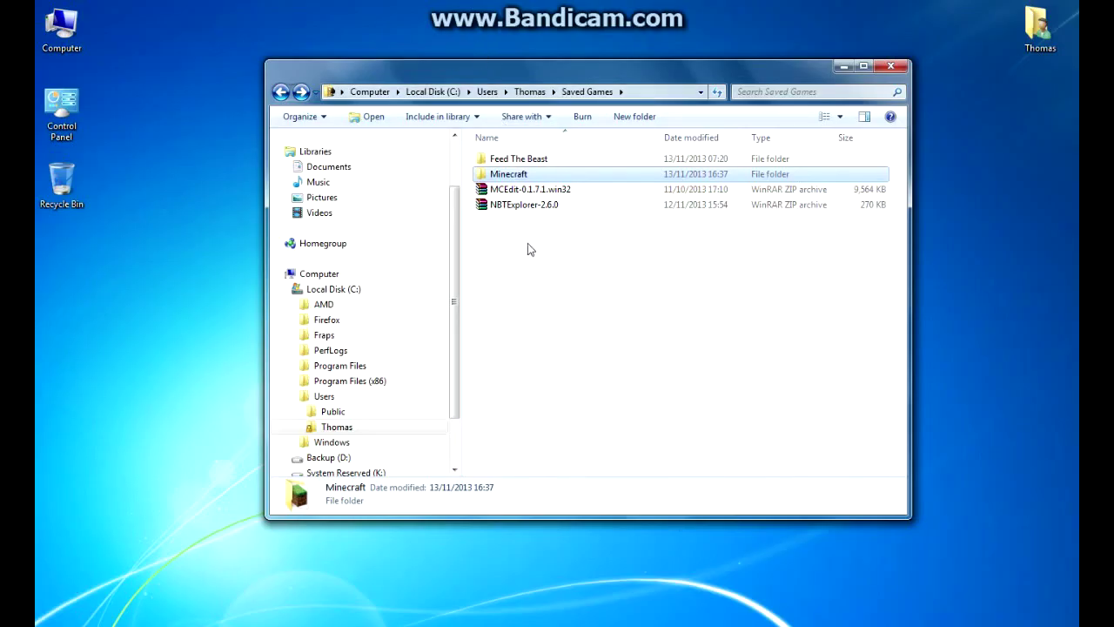
Open the MCEdit-0.1.7.1.win32 archive in Saved Games and run mcedit.exe from it.
left_click(539, 191)
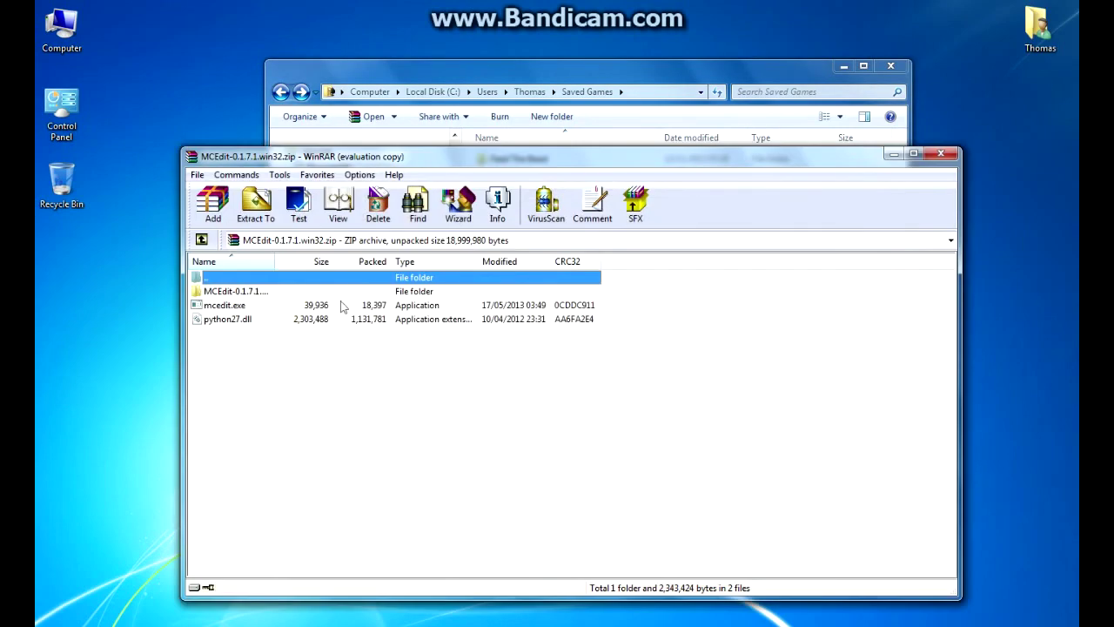
left_click(237, 306)
left_click_drag(239, 310, 515, 440)
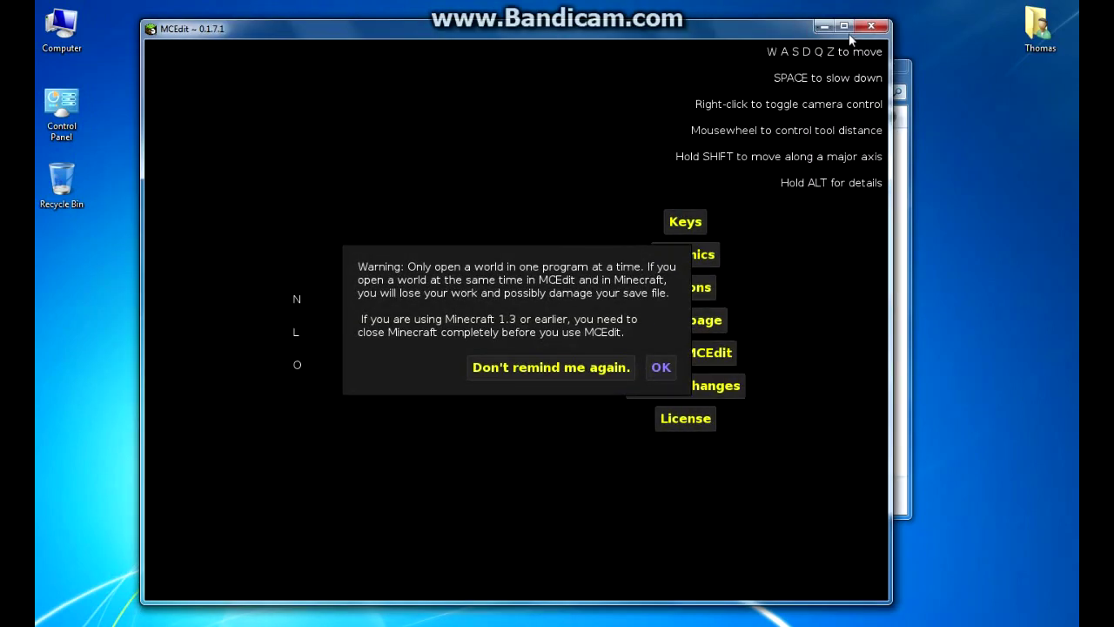
Maximize the MCEdit window and dismiss the warning about opening a world in only one program at a time.
left_click(843, 26)
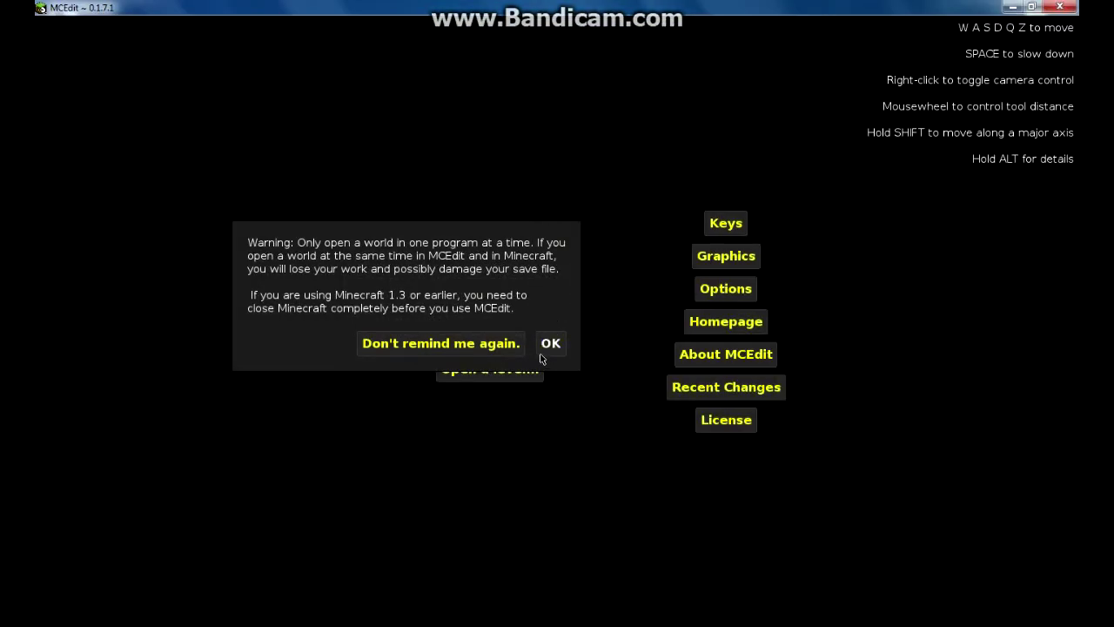
left_click(549, 343)
left_click(709, 395)
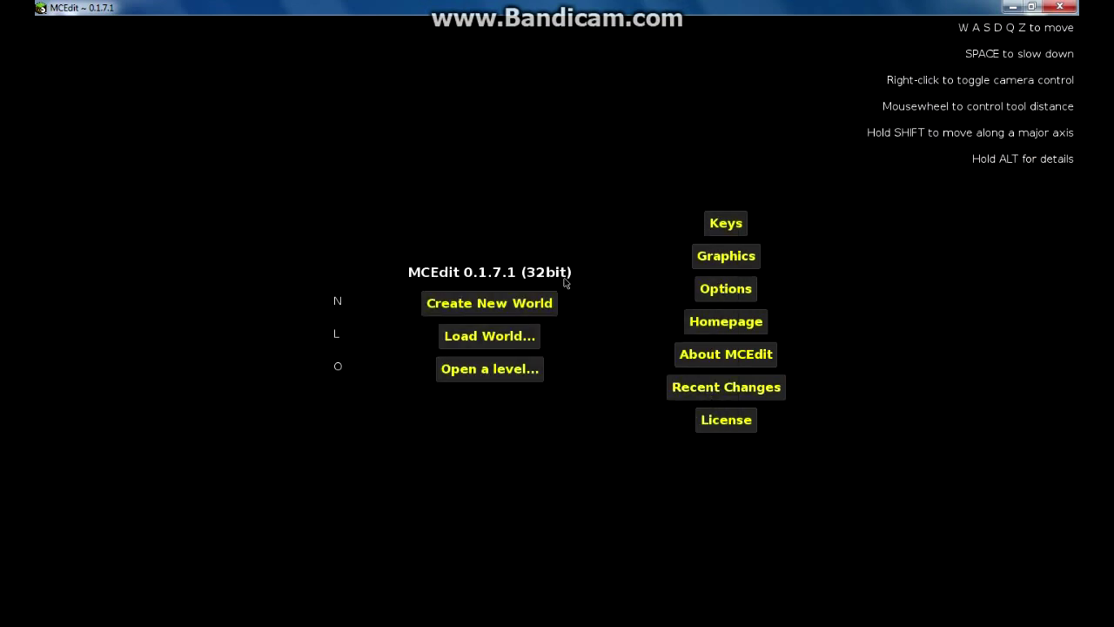
Load the BIOMES OF PLENTY world from the list of saved levels.
left_click(502, 342)
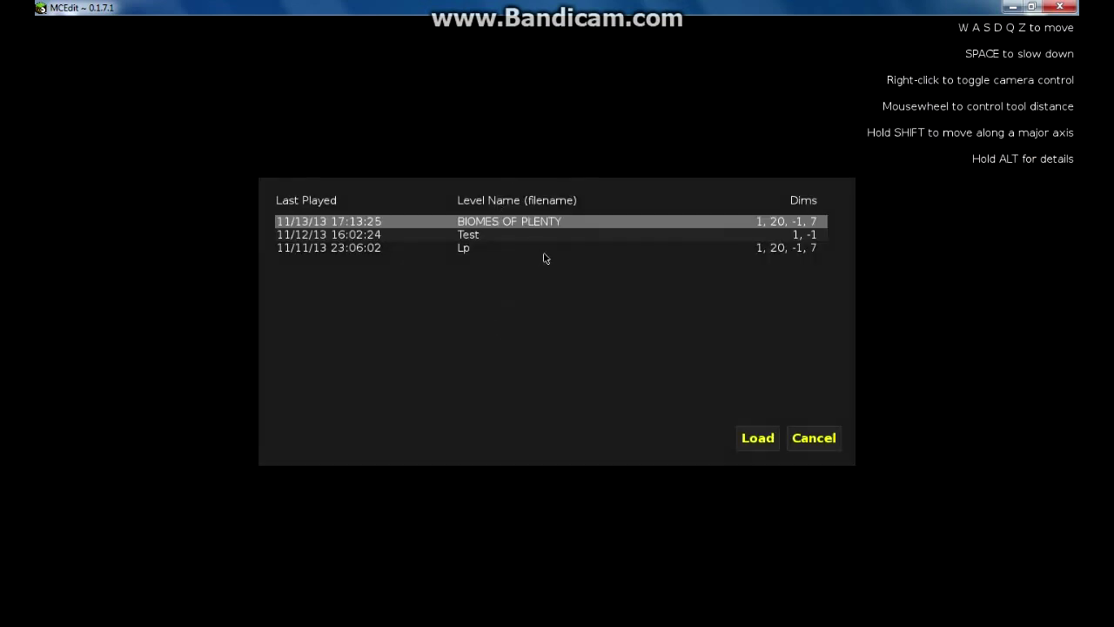
left_click(758, 439)
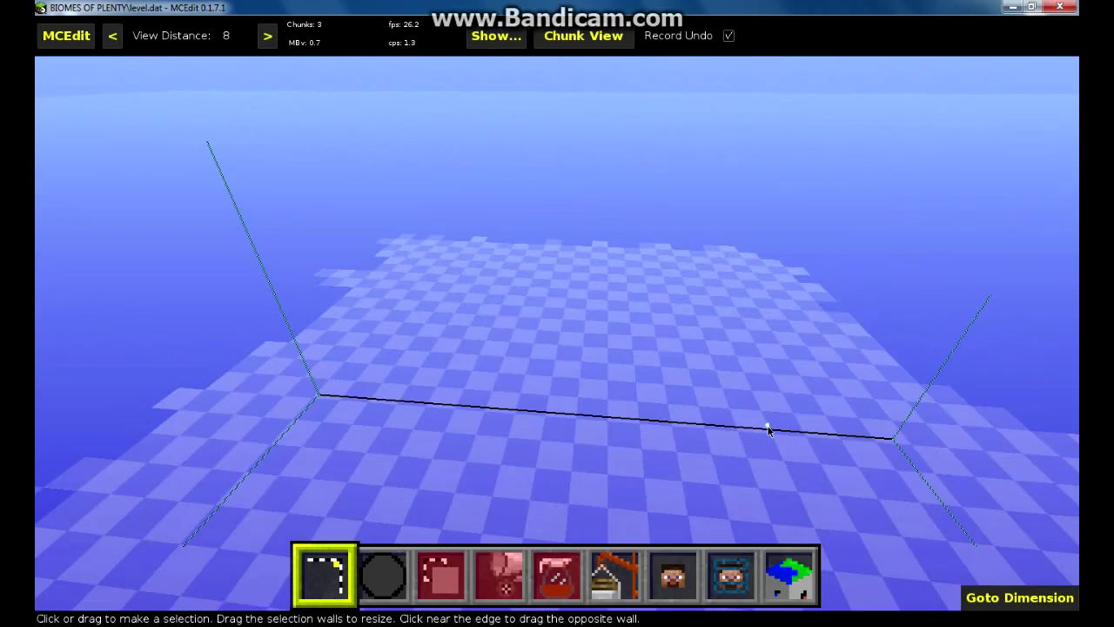
Select whole chunks around all the generated terrain, about 4384 by 2176 blocks, and delete them with Chunk Control.
right_click(767, 352)
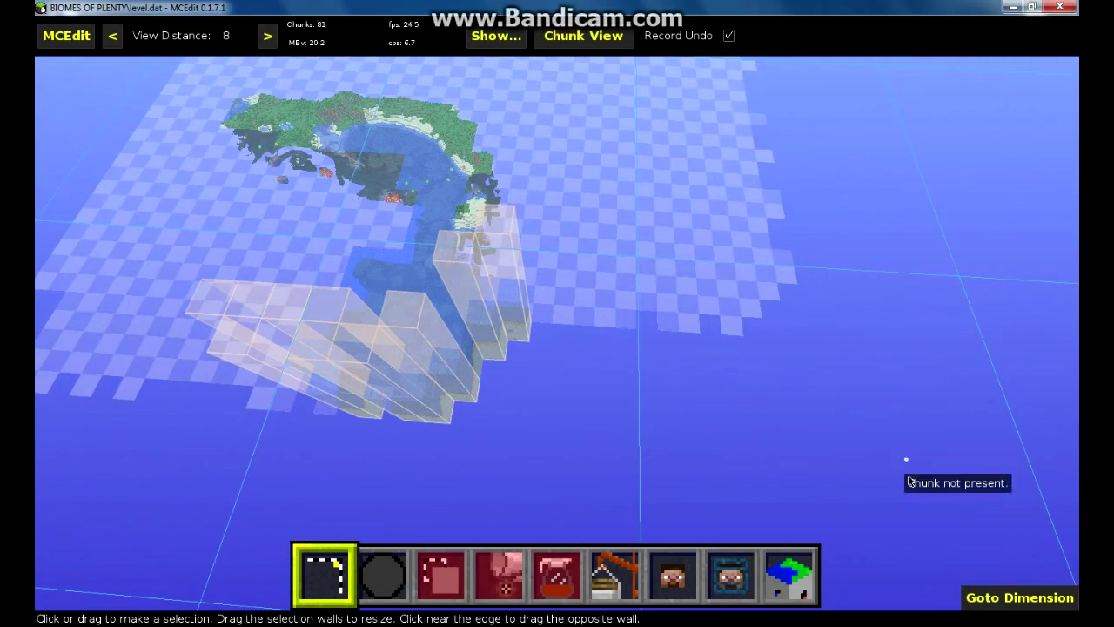
left_click_drag(908, 480, 466, 103)
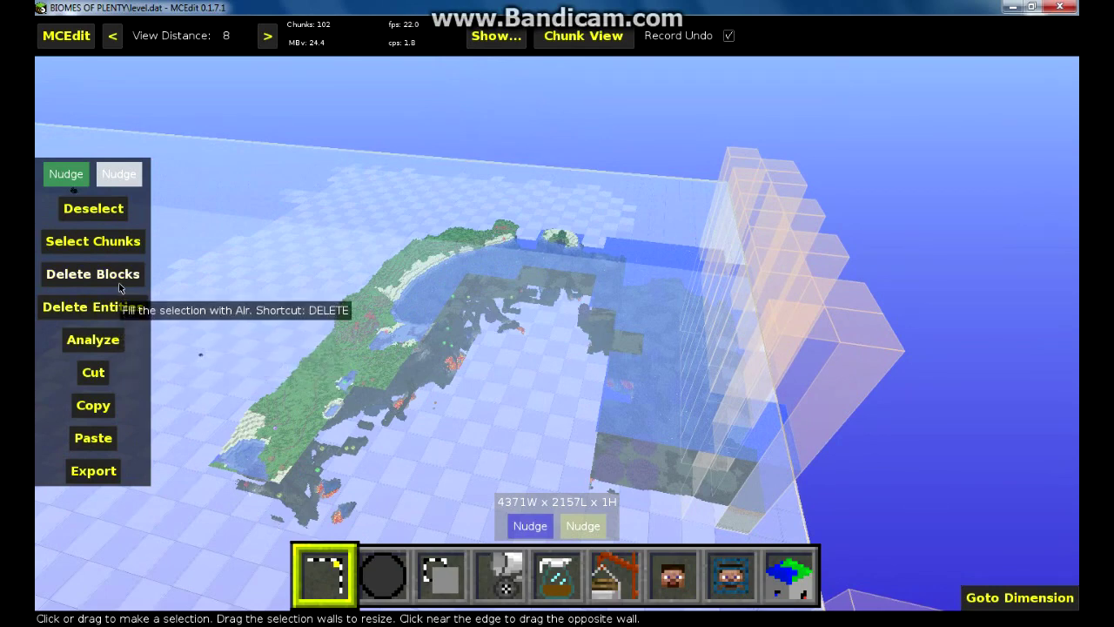
left_click(110, 259)
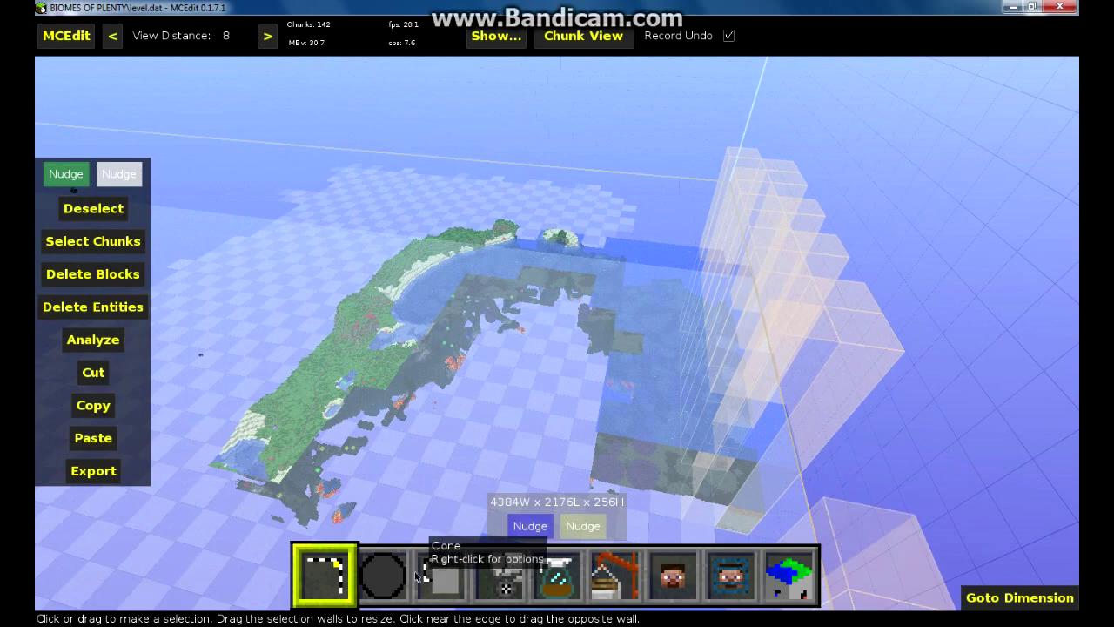
left_click(783, 573)
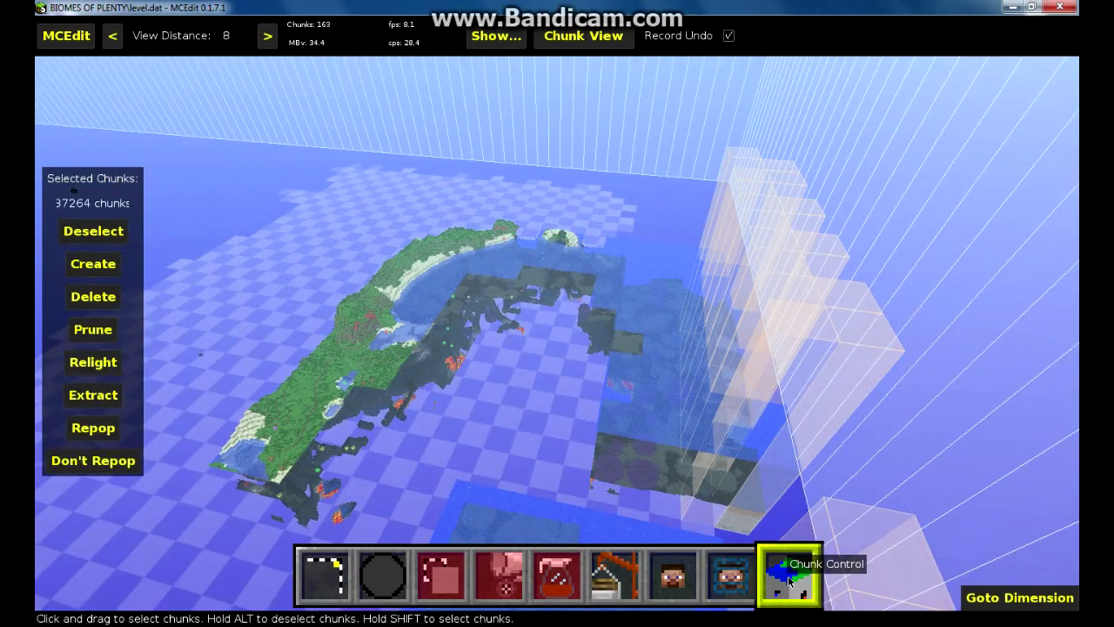
left_click(103, 303)
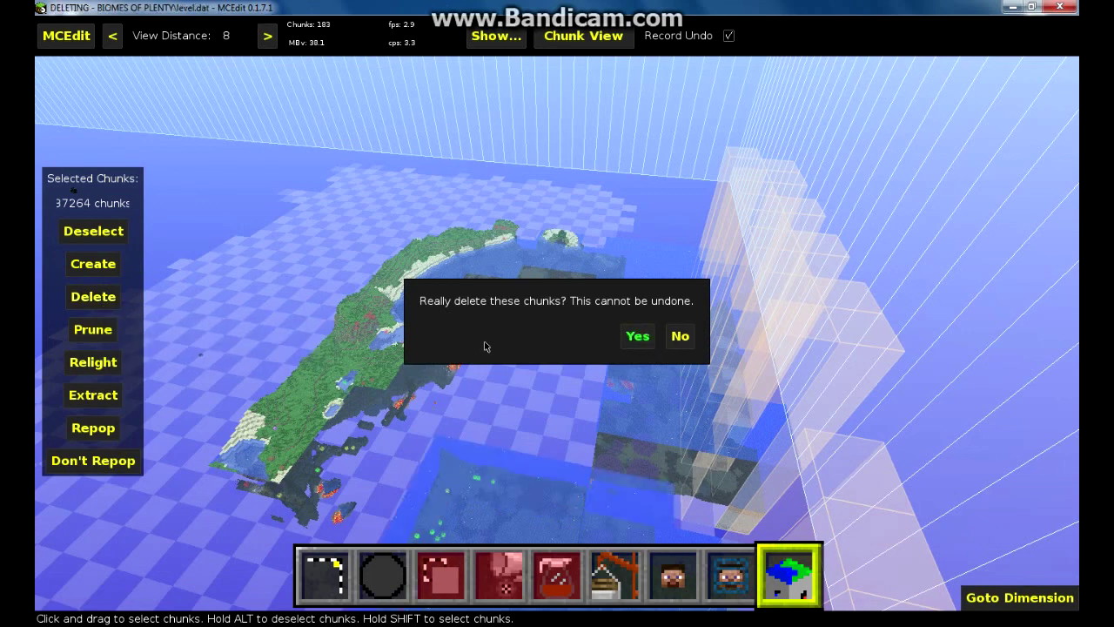
left_click(639, 336)
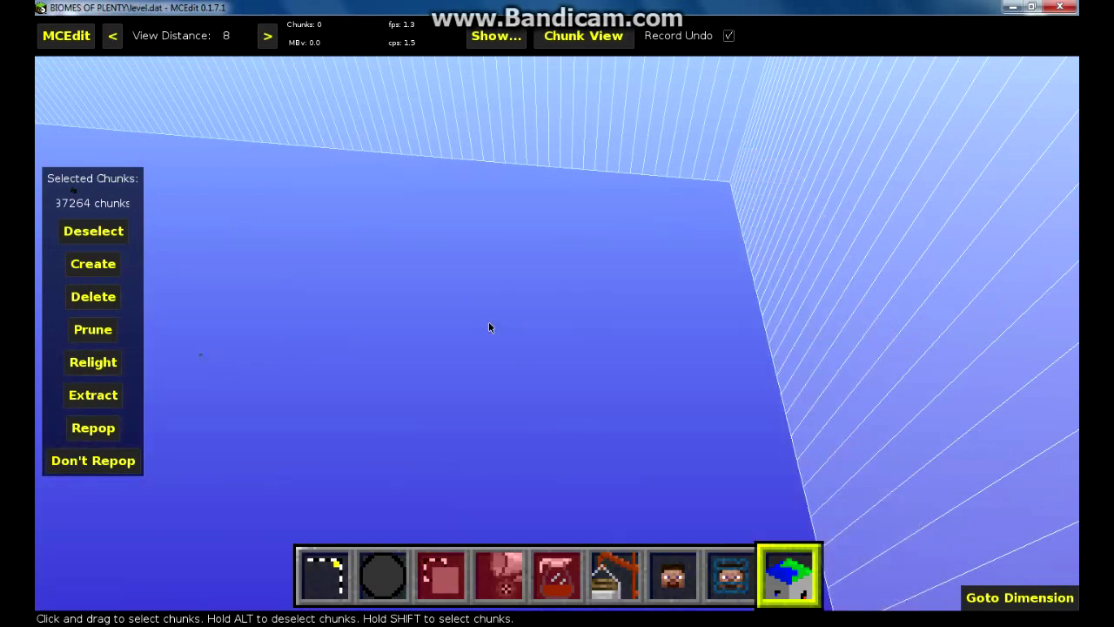
Save the emptied BIOMES OF PLENTY world.
key("s")
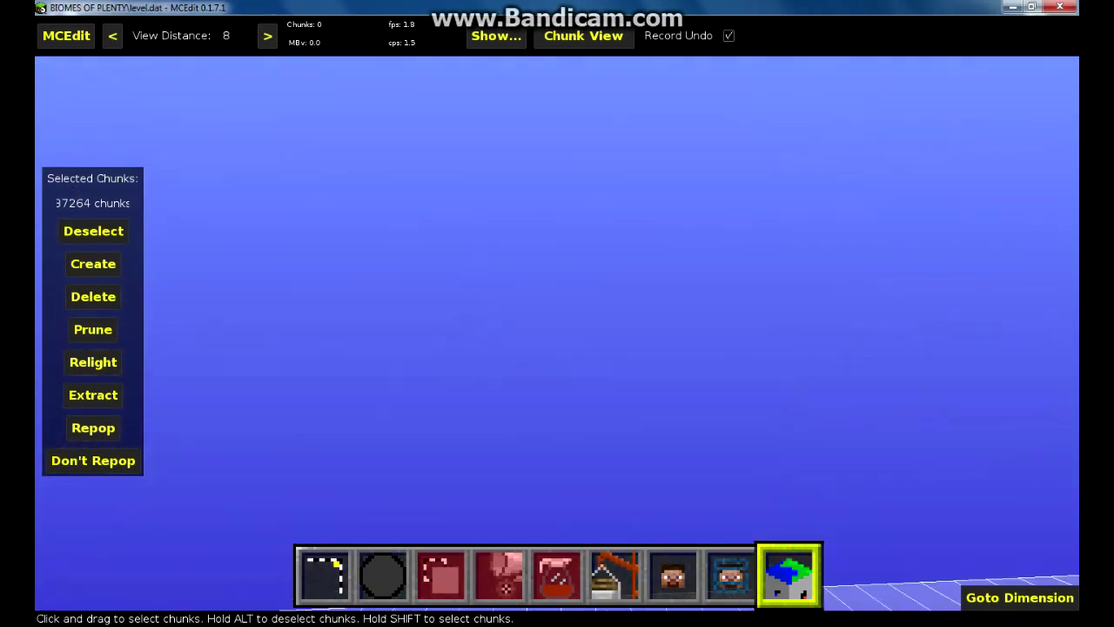
key("s")
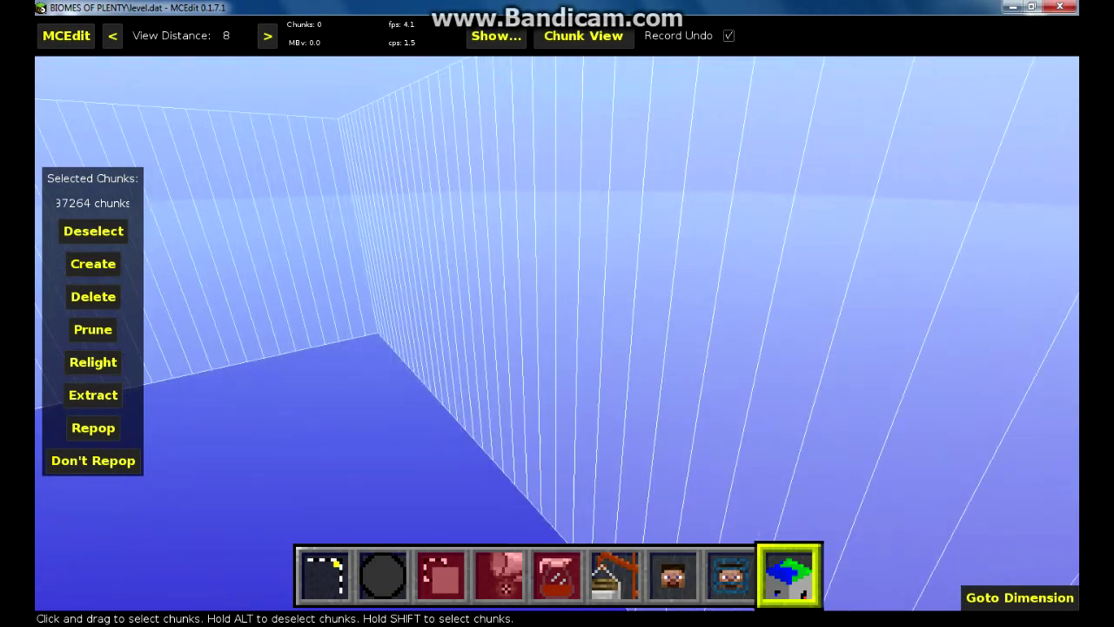
key("j")
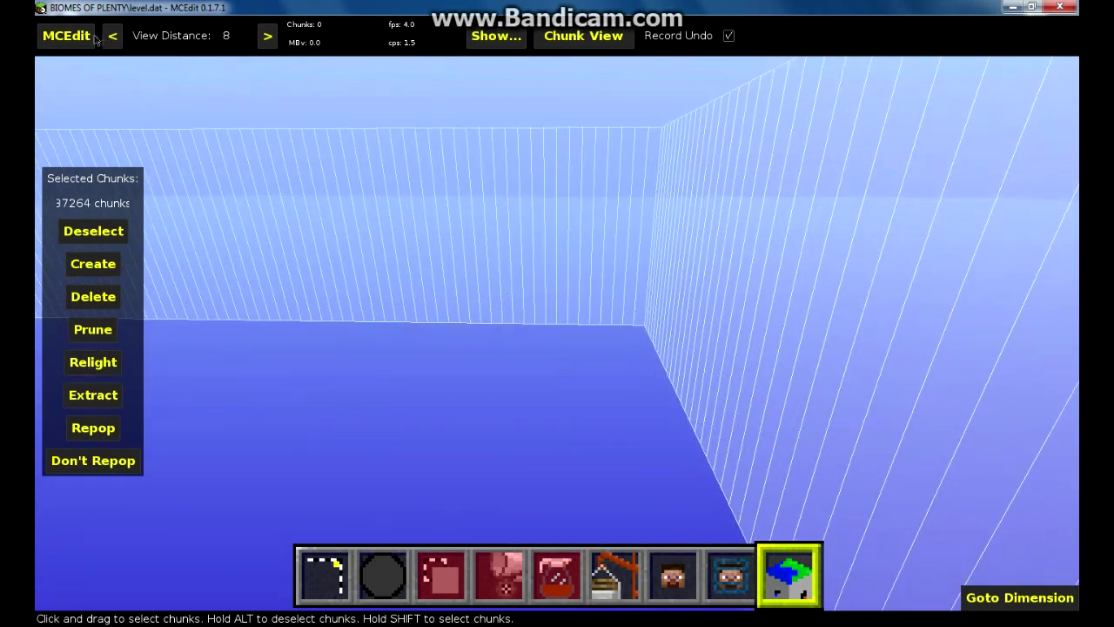
left_click(80, 40)
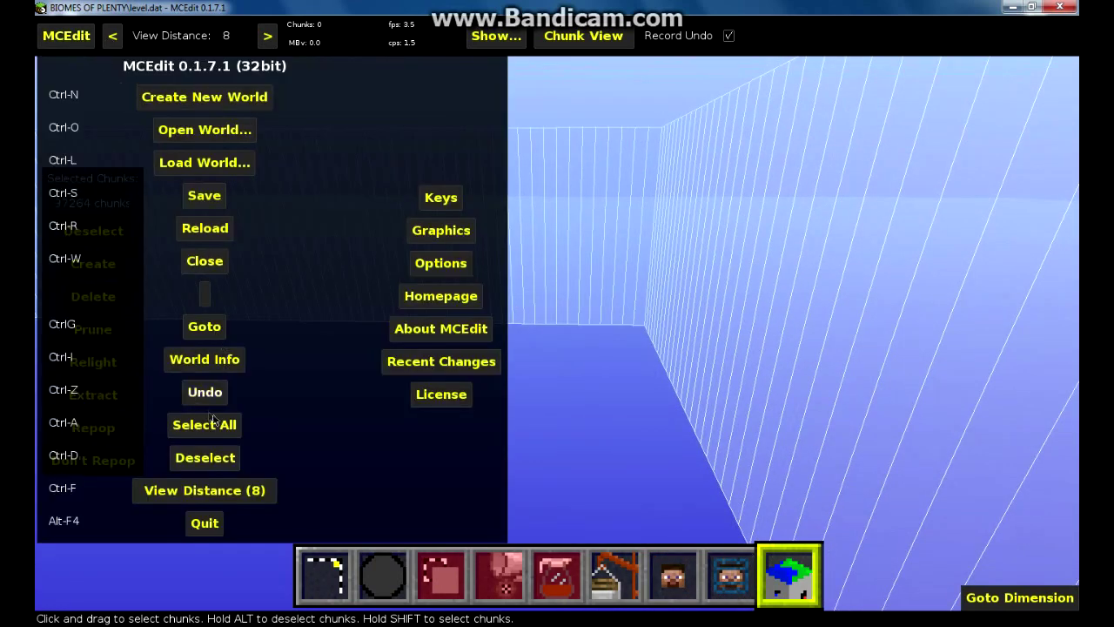
left_click(213, 195)
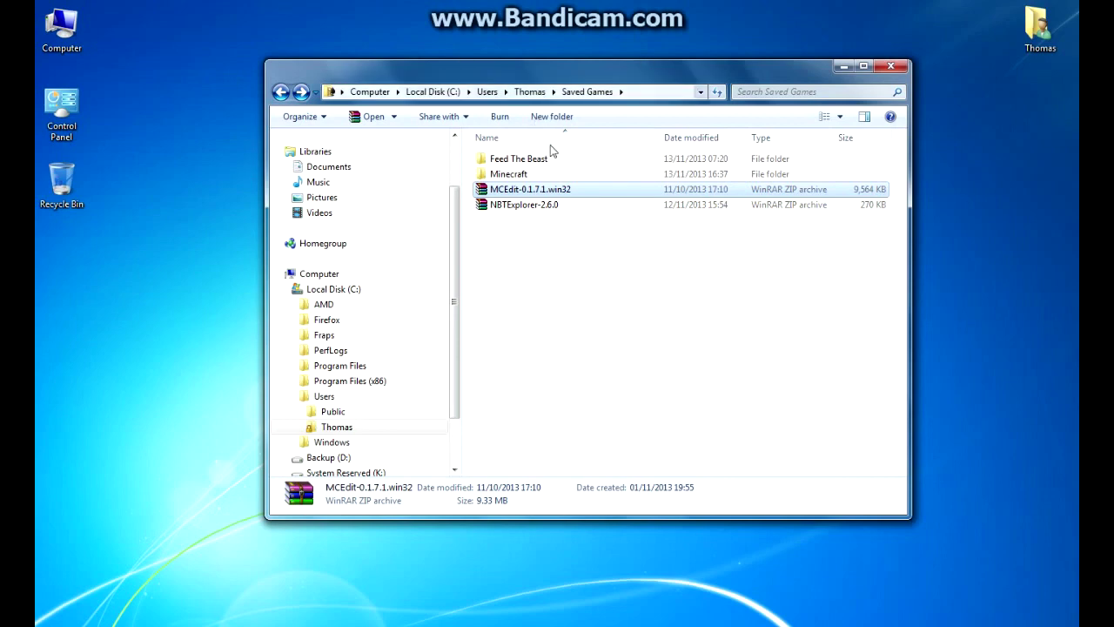
Switch to the Saved Games folder and copy the BIOMES OF PLENTY world from the .minecraft saves, reached through the Minecraft folder.
double_click(535, 174)
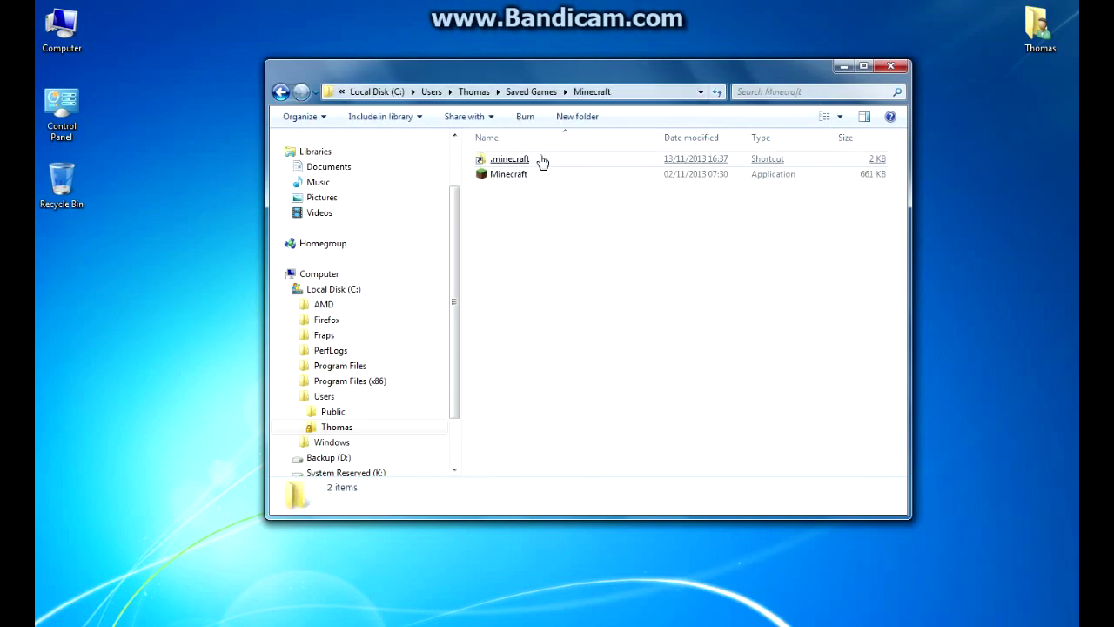
double_click(535, 160)
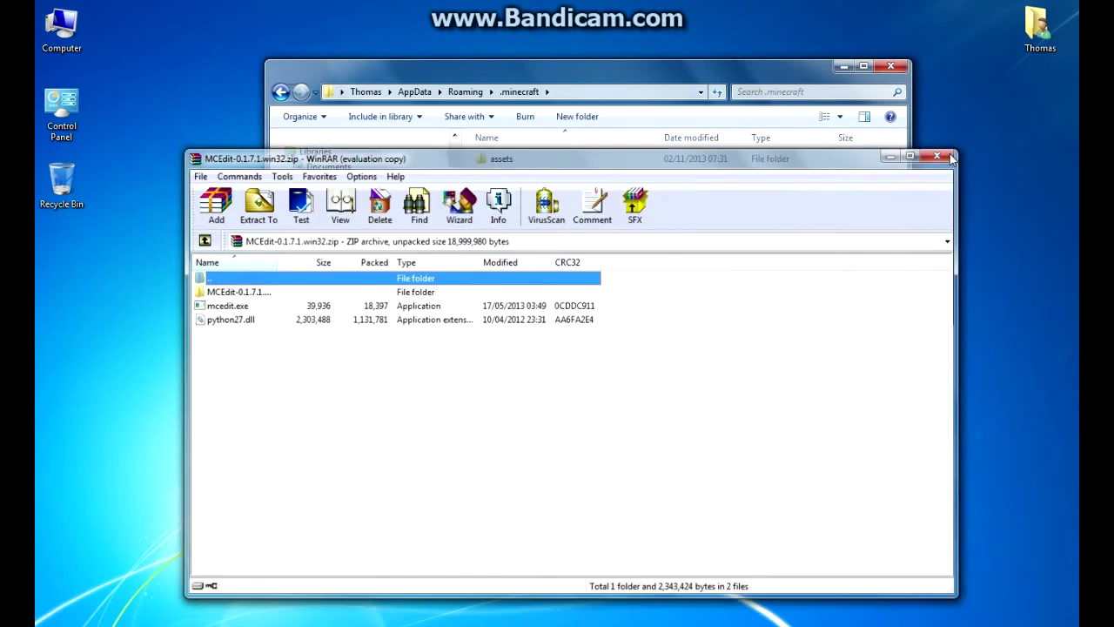
double_click(505, 236)
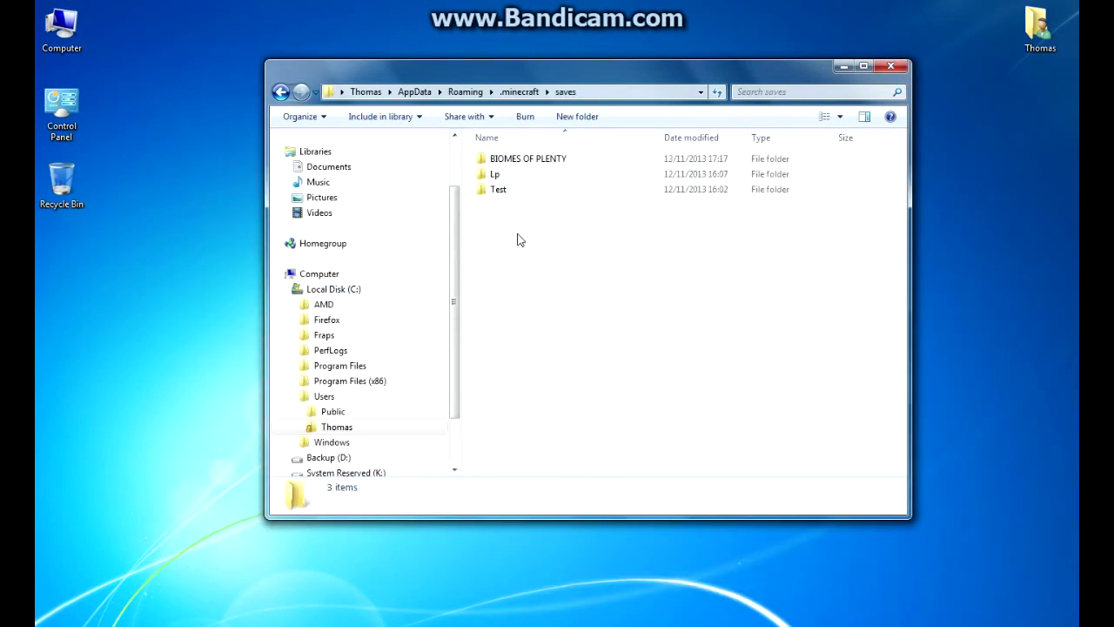
right_click(515, 162)
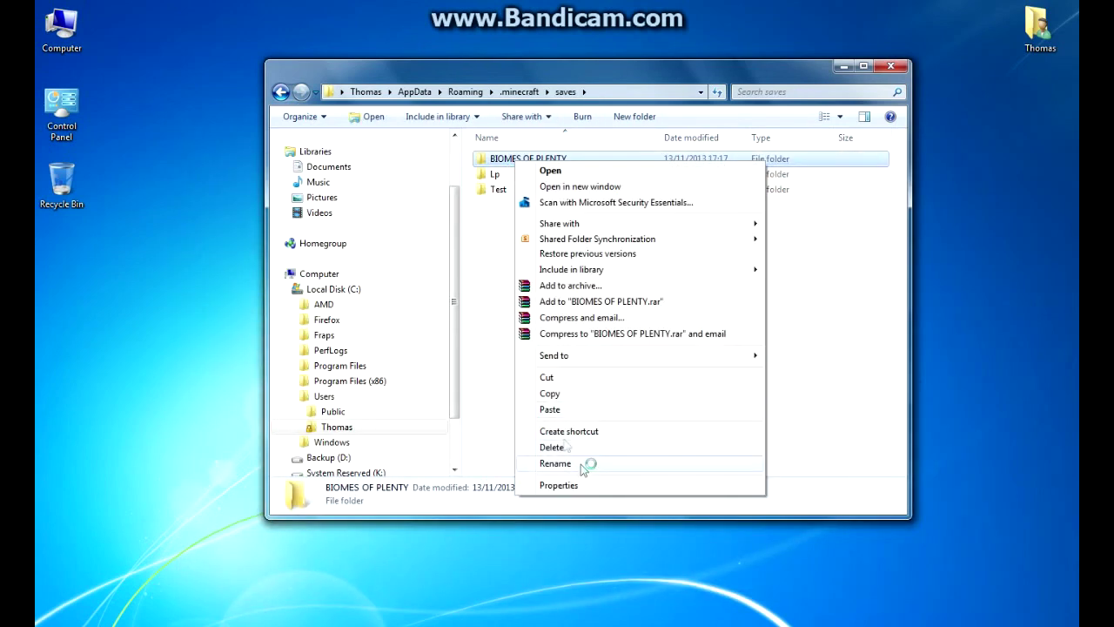
left_click(549, 393)
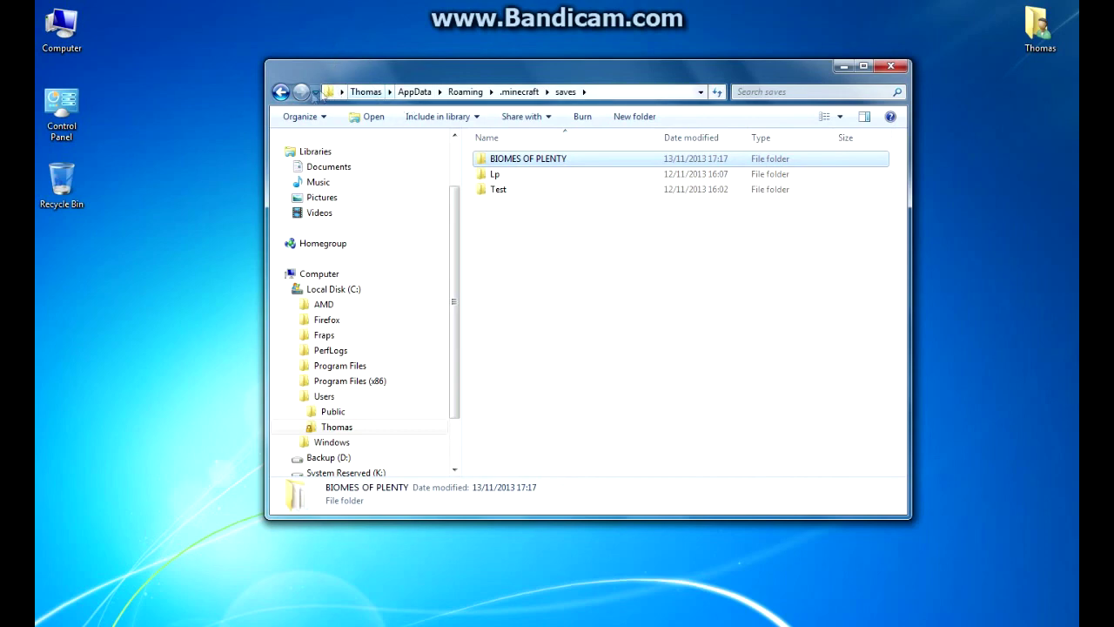
Go back to Saved Games and open the Unleashed saves folder under Feed The Beast > Directory > Unleashed > minecraft.
left_click(280, 94)
left_click(280, 94)
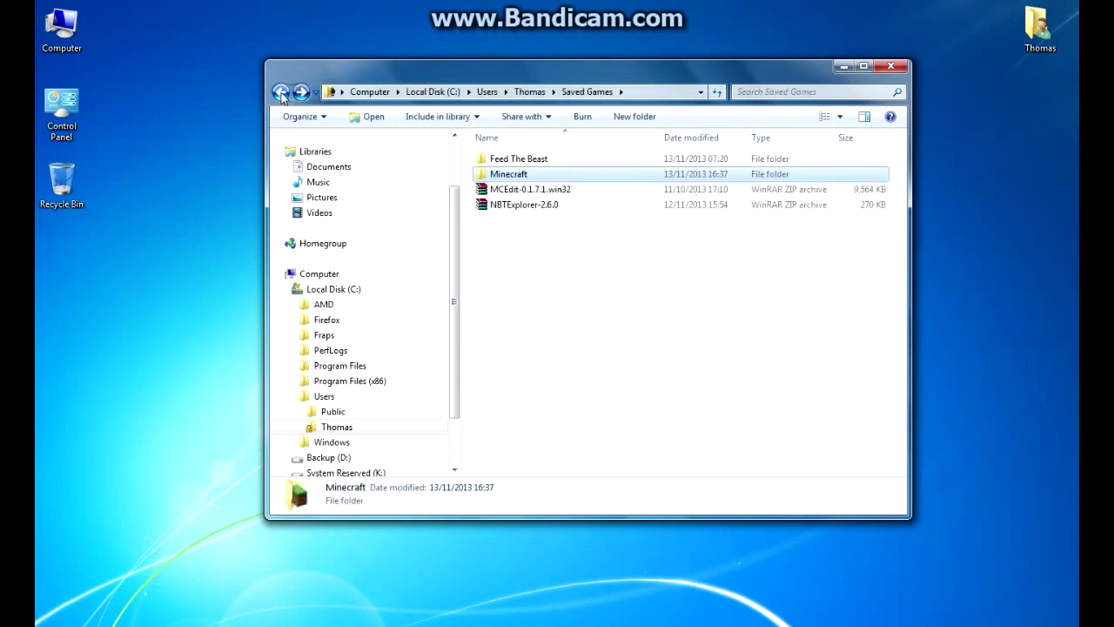
left_click(280, 94)
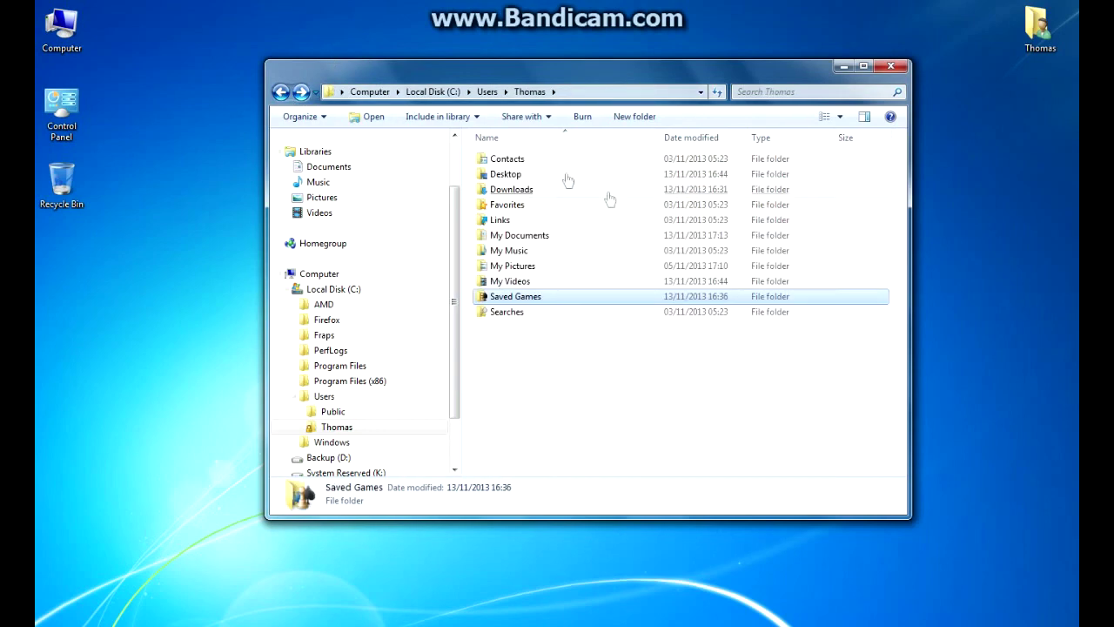
left_click(300, 92)
double_click(518, 159)
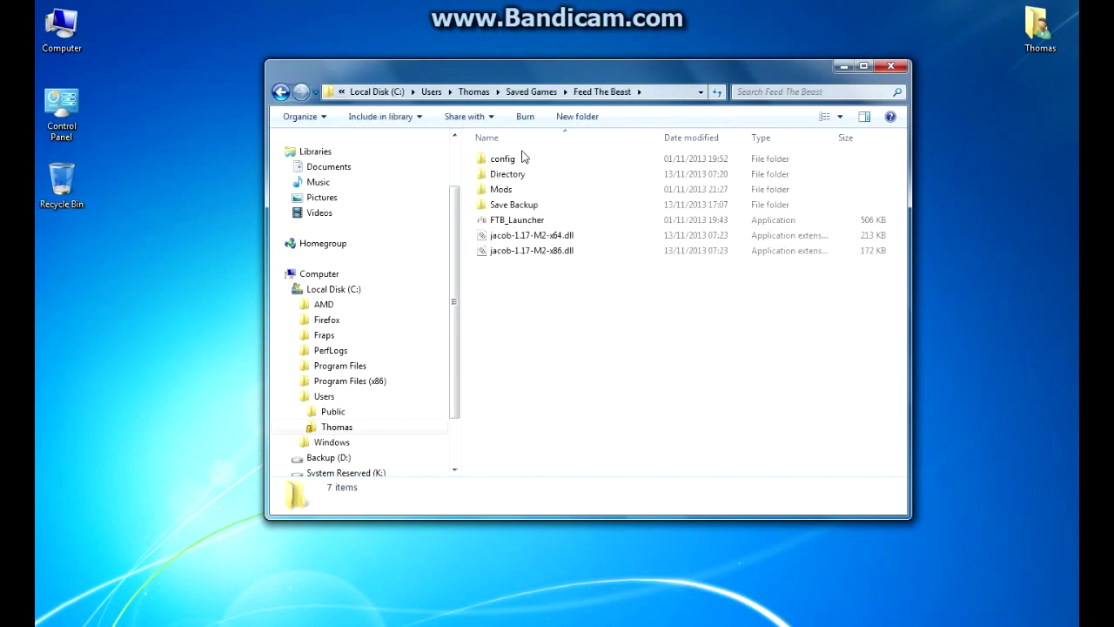
left_click(533, 207)
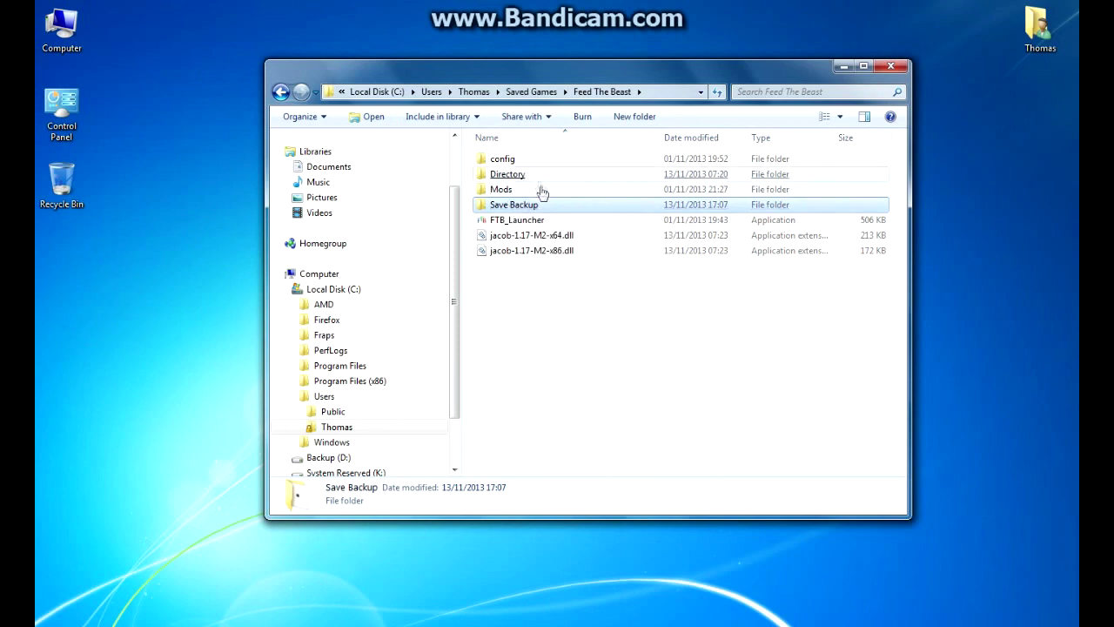
double_click(508, 174)
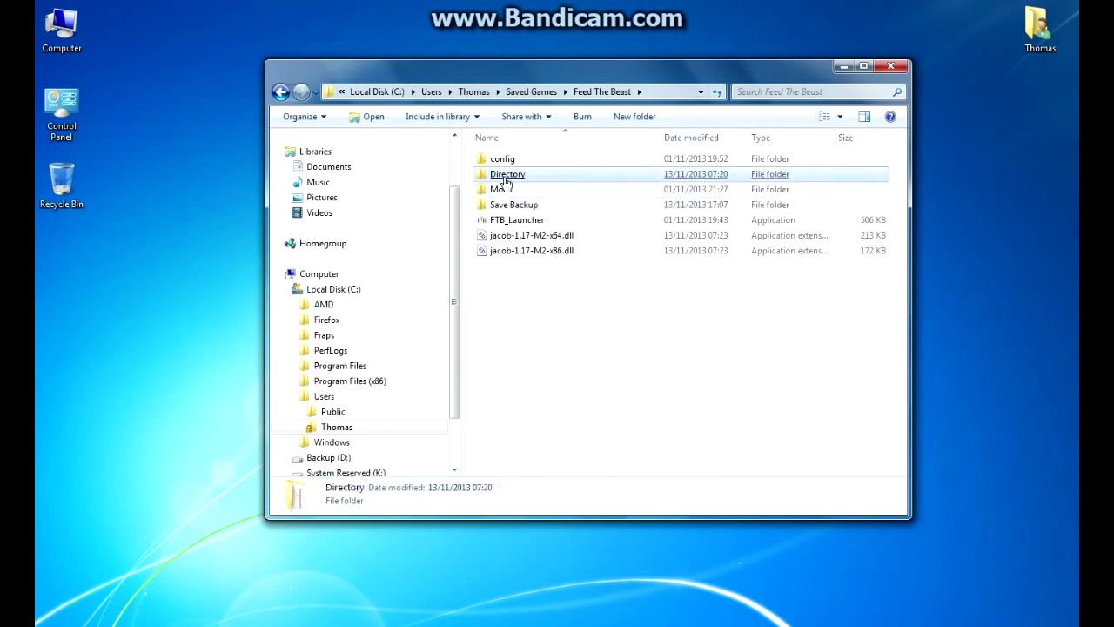
left_click(510, 163)
double_click(510, 162)
double_click(510, 176)
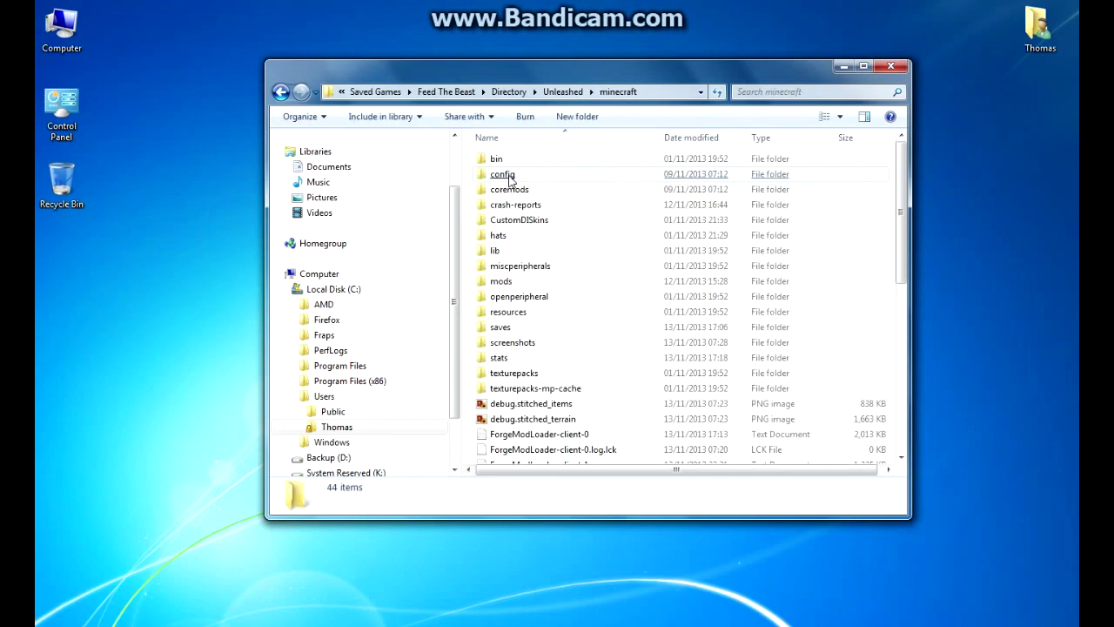
double_click(515, 329)
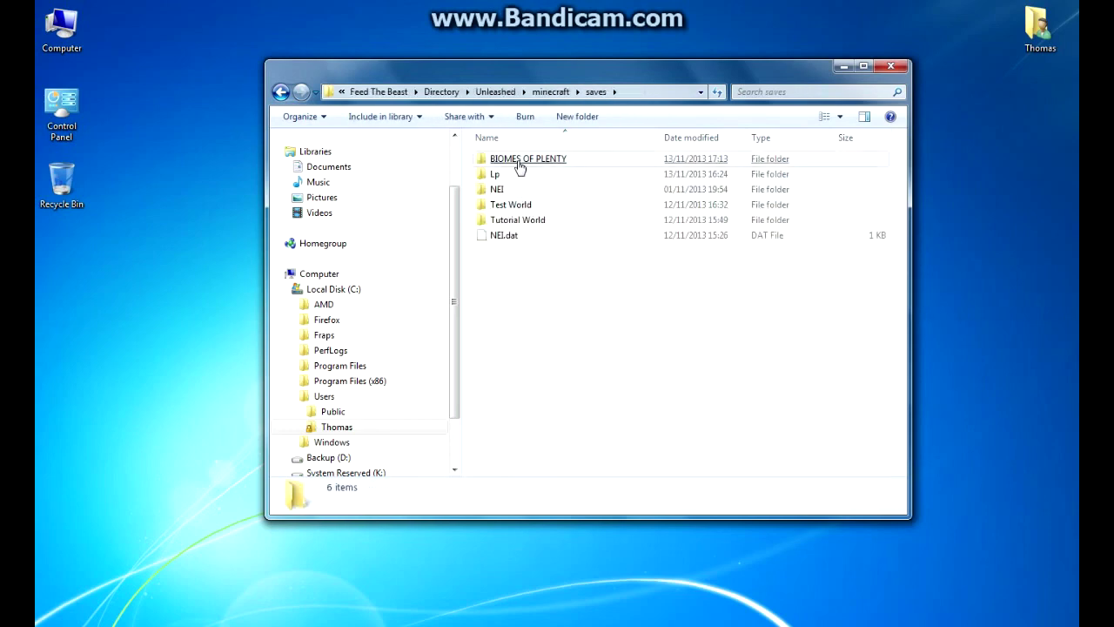
Replace the old BIOMES OF PLENTY folder in the Unleashed saves by deleting it and pasting the copied one.
left_click(517, 164)
key("Delete")
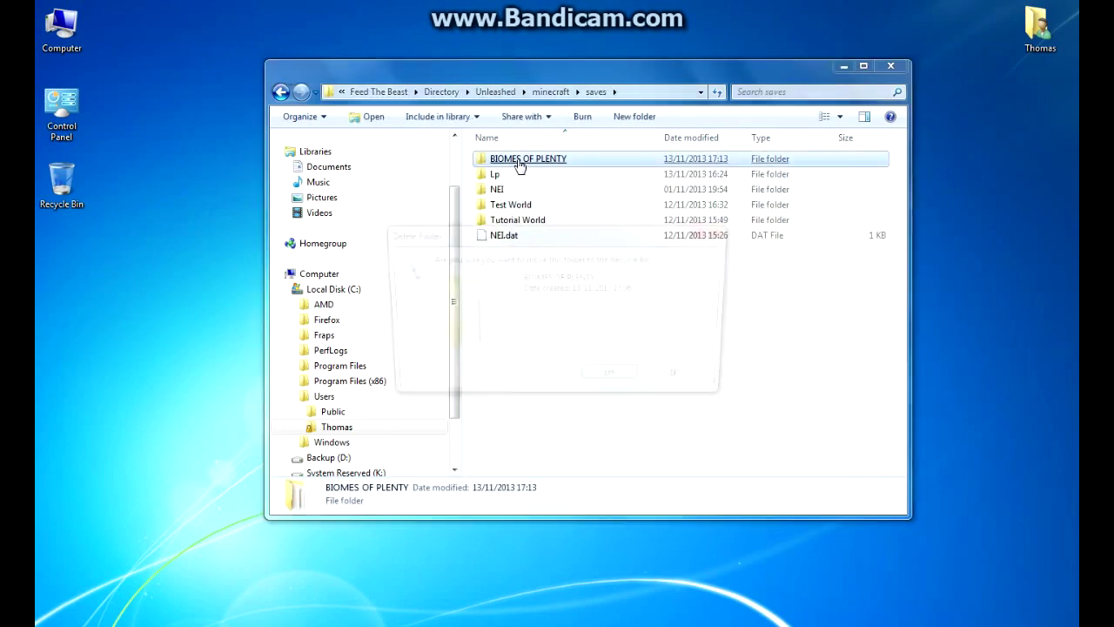
key("Return")
right_click(558, 291)
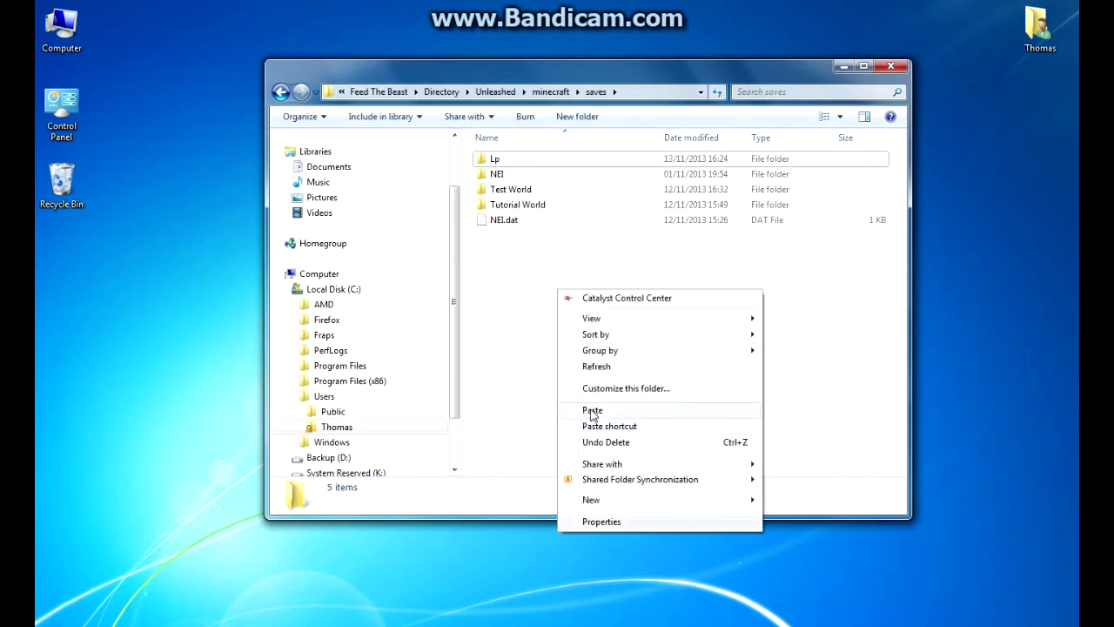
left_click(601, 442)
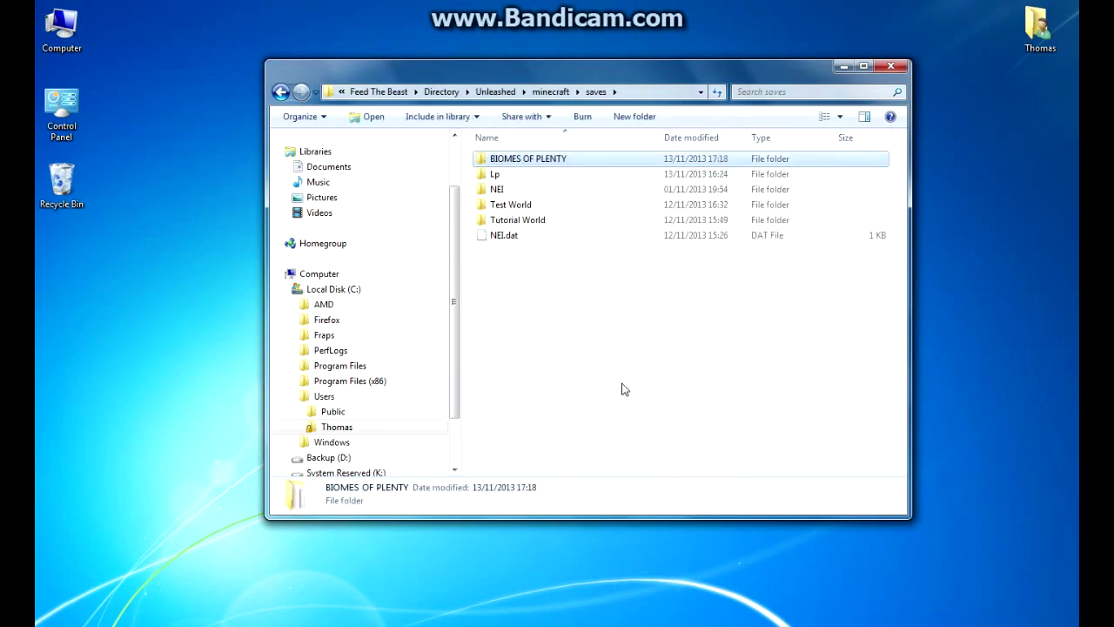